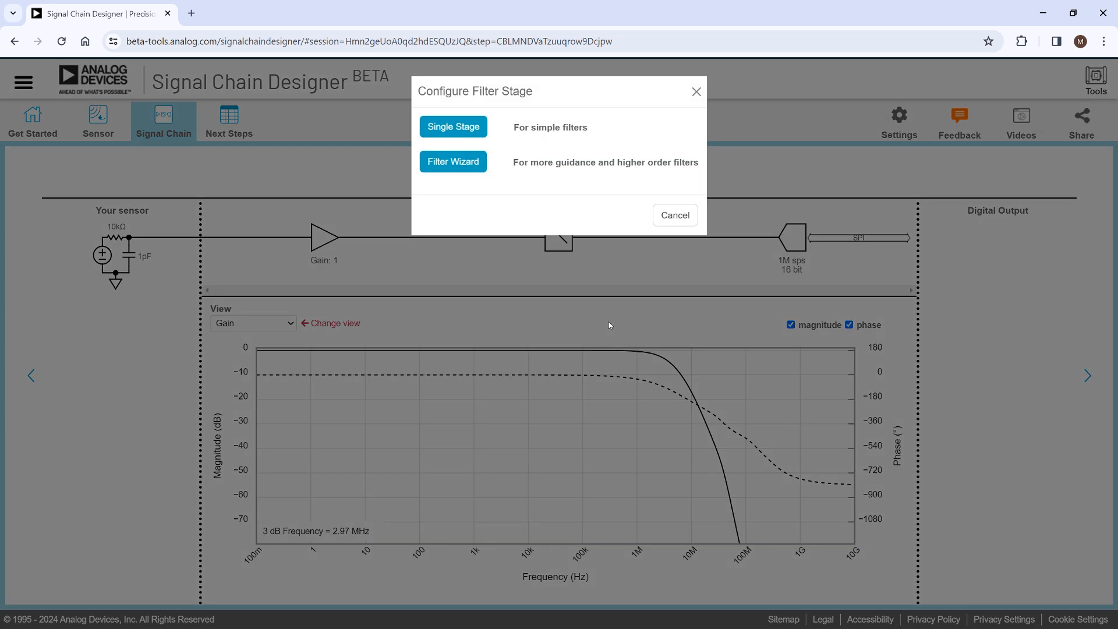
# Step: Configure the new filter as a single stage, look at the single-to-differential and differential options, and choose a single-ended low-pass type
pyautogui.click(464, 129)
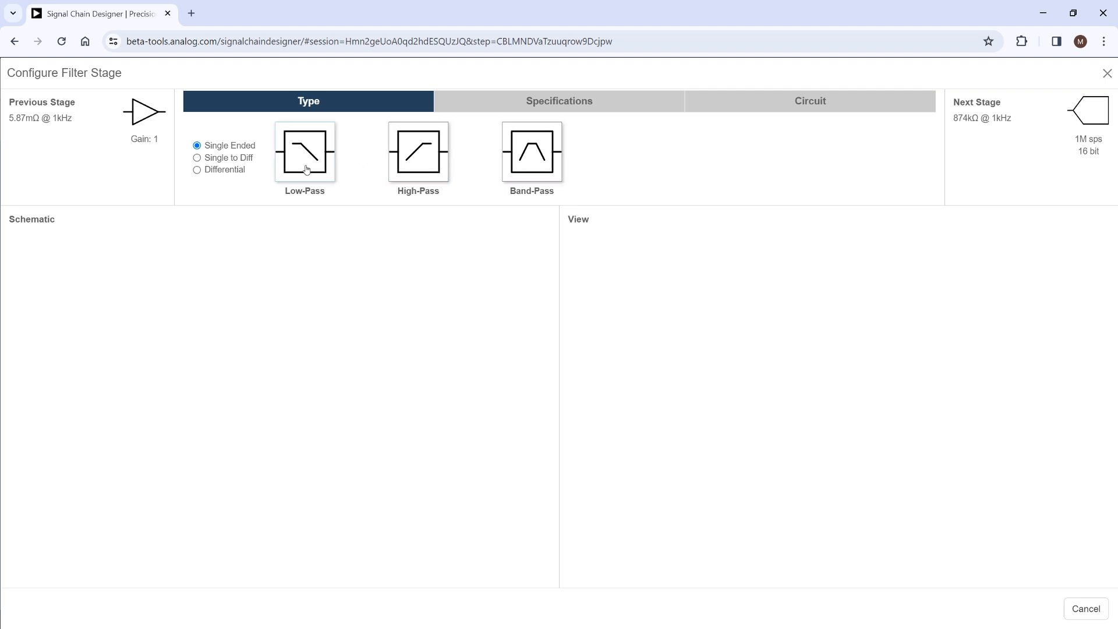
pyautogui.click(229, 158)
pyautogui.click(221, 172)
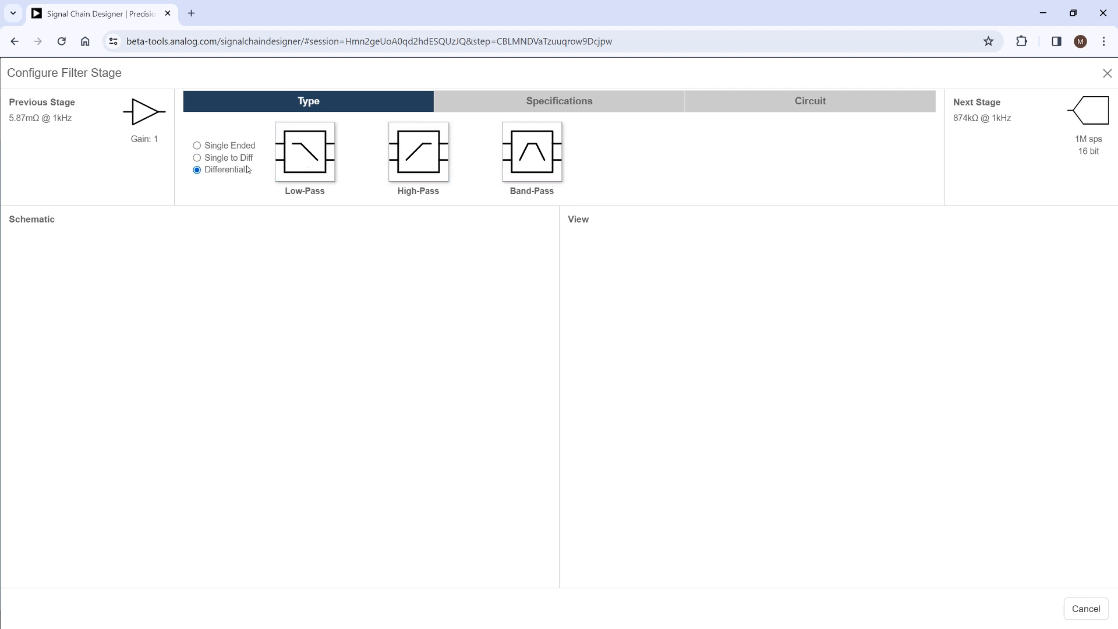
pyautogui.click(218, 164)
pyautogui.click(217, 150)
pyautogui.click(302, 154)
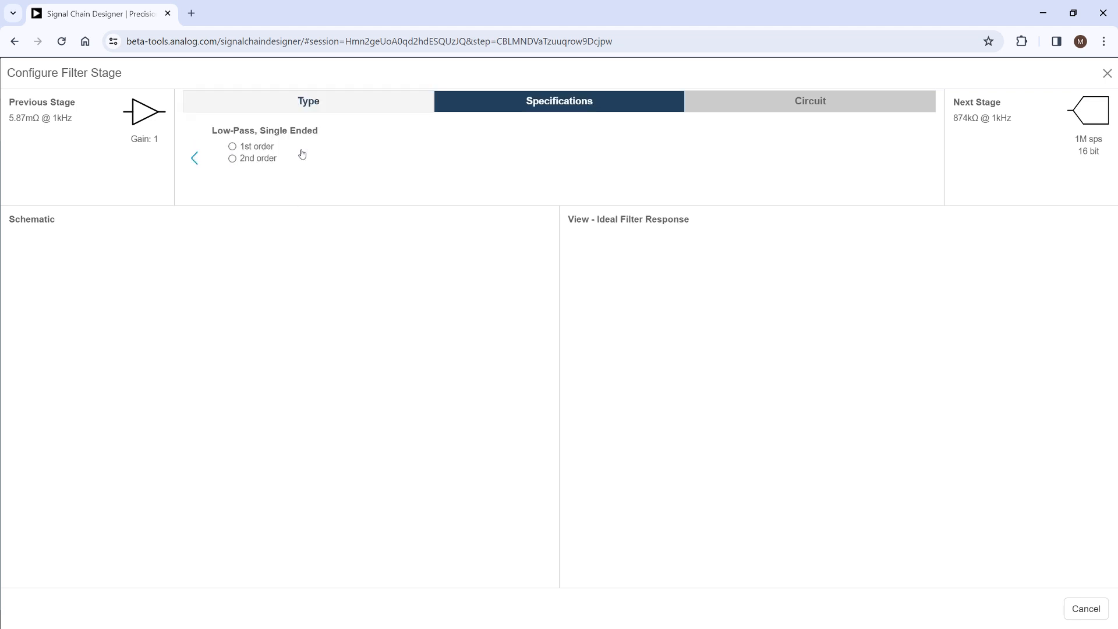
# Step: Choose a 1st-order response, keep the 3 dB frequency at 10k Hz and gain at 1 V/V, and open the circuit options
pyautogui.click(256, 149)
pyautogui.click(391, 147)
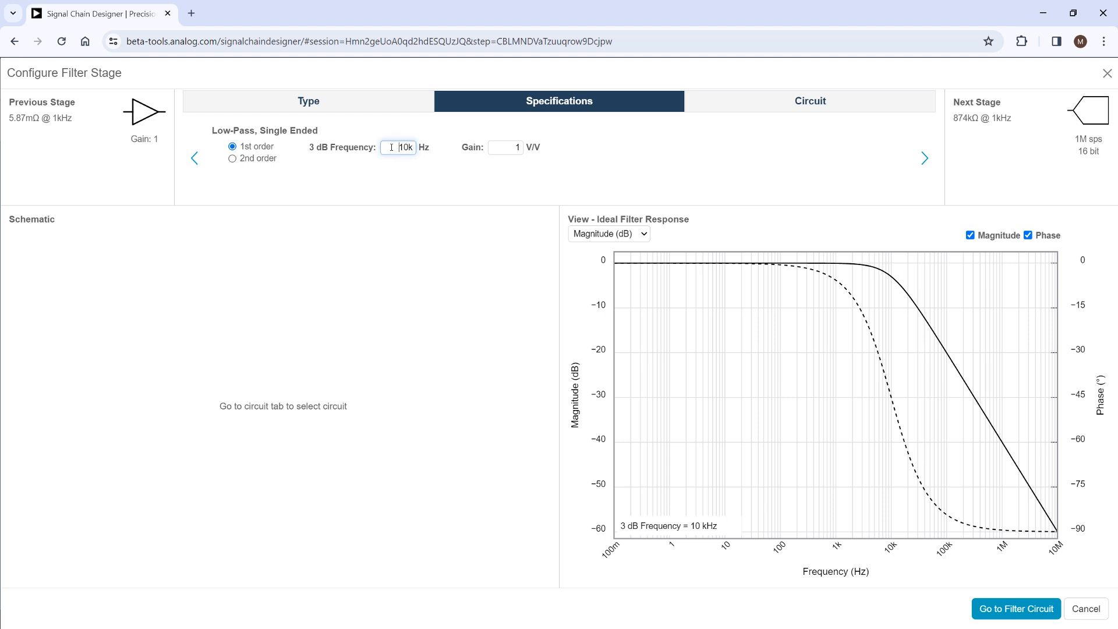
pyautogui.click(515, 146)
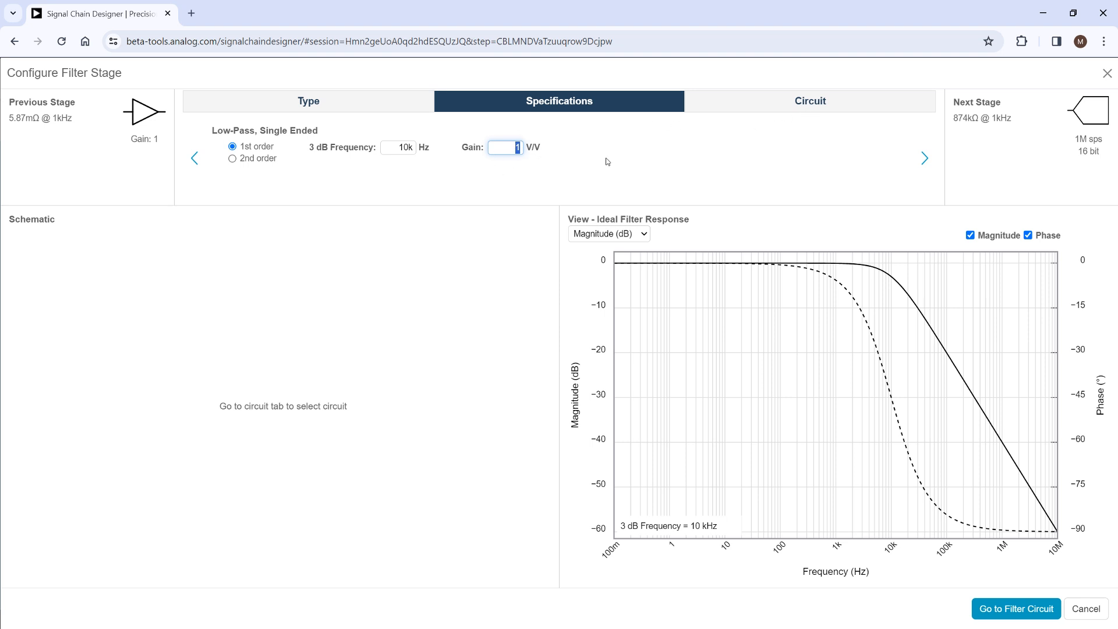
pyautogui.click(796, 103)
pyautogui.click(797, 104)
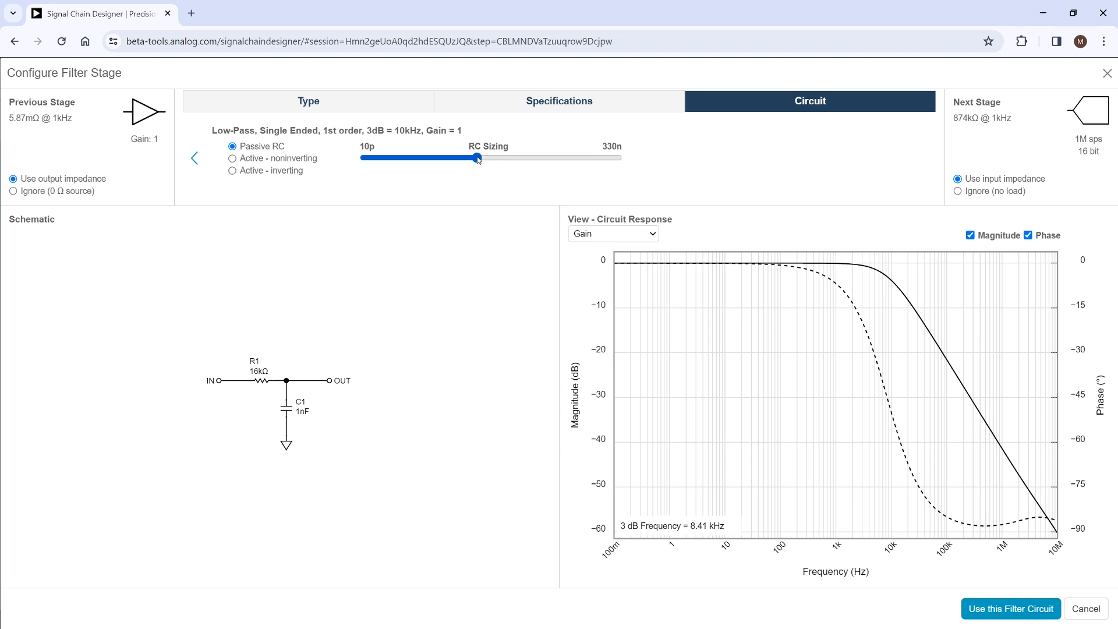
# Step: Try several RC sizings for the passive filter, with C1 at 56 nF, 47 nF, 36 nF and 56 pF
pyautogui.moveTo(514, 162); pyautogui.dragTo(574, 163)
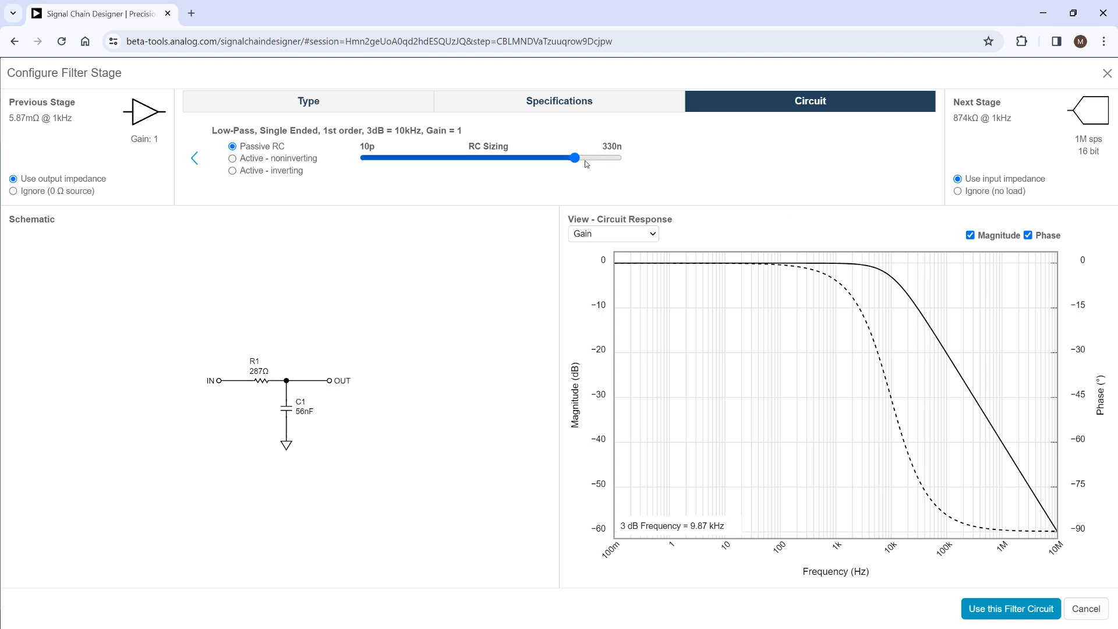
pyautogui.moveTo(576, 158)
pyautogui.mouseDown()
pyautogui.moveTo(532, 160)
pyautogui.moveTo(571, 160)
pyautogui.mouseUp()
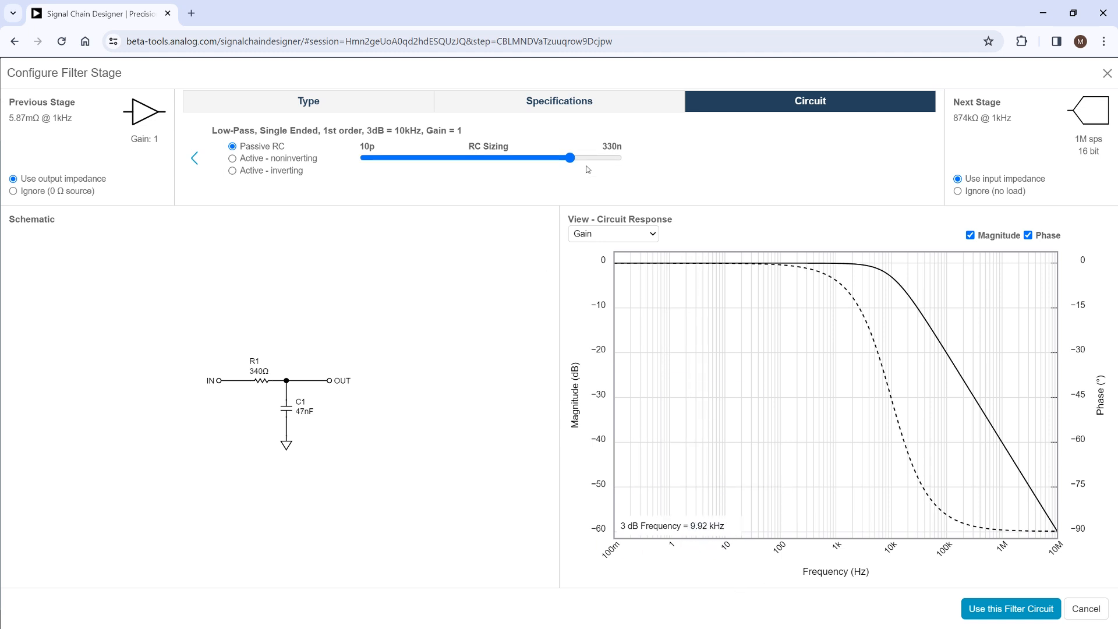
pyautogui.moveTo(570, 159)
pyautogui.mouseDown()
pyautogui.moveTo(590, 165)
pyautogui.moveTo(569, 163)
pyautogui.mouseUp()
pyautogui.click(563, 160)
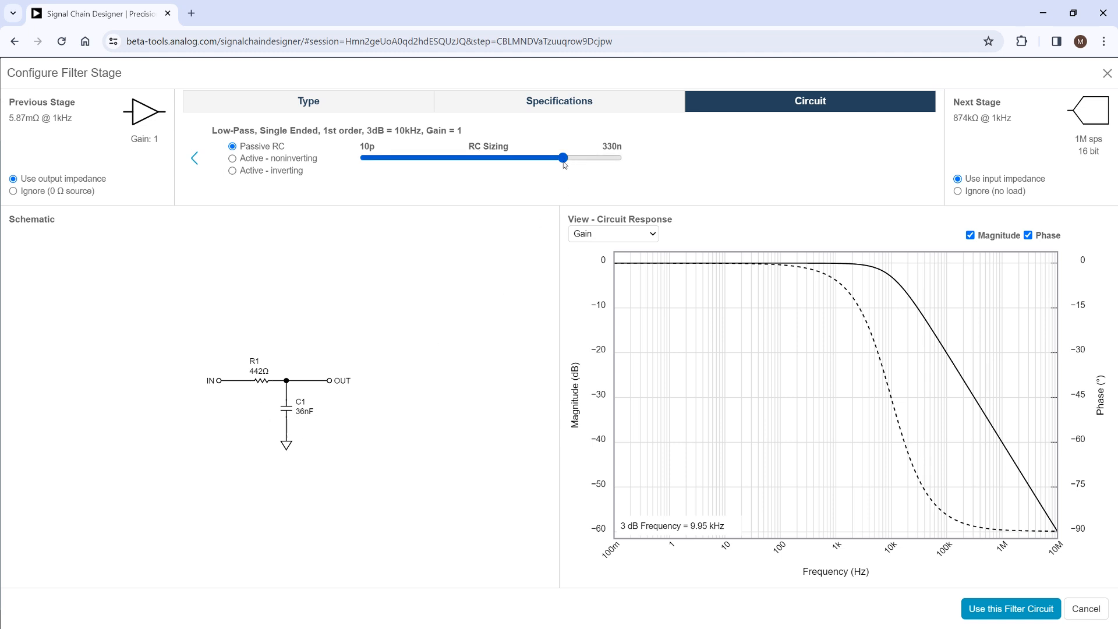
pyautogui.moveTo(563, 162); pyautogui.dragTo(407, 182)
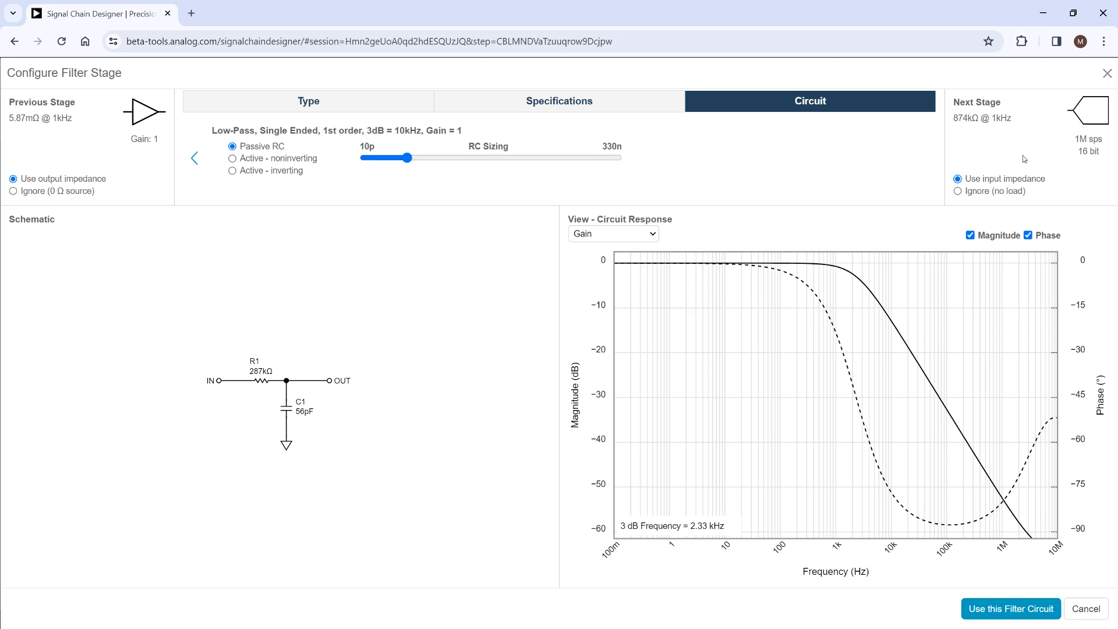
# Step: Ignore the next stage's load and try RC sizings with C1 at 1.2 nF and 91 pF
pyautogui.click(958, 192)
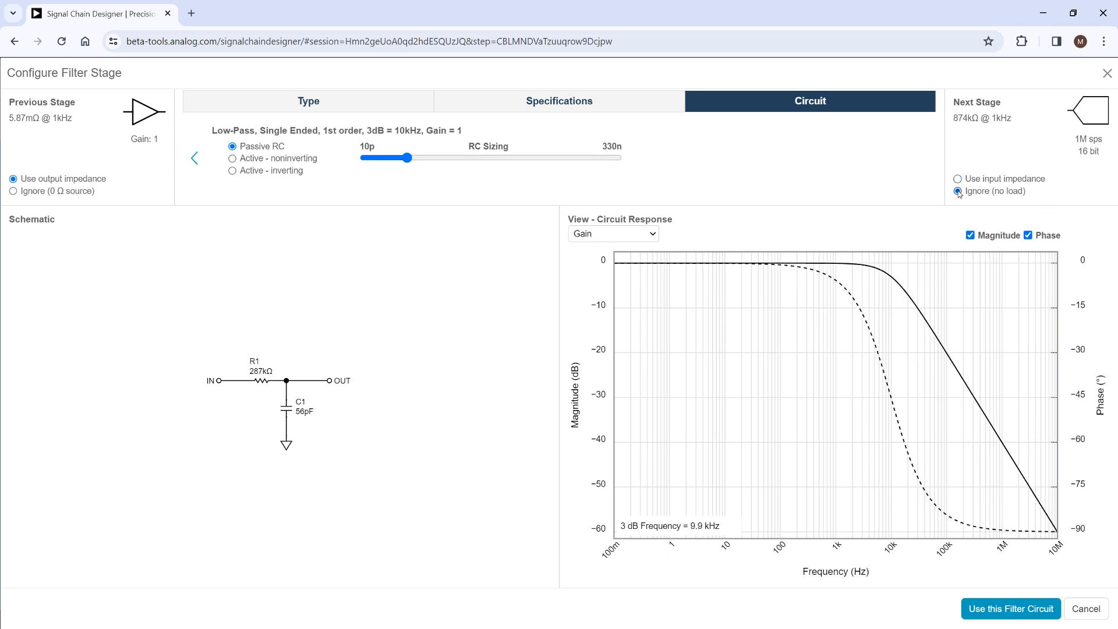
pyautogui.moveTo(406, 161); pyautogui.dragTo(497, 165)
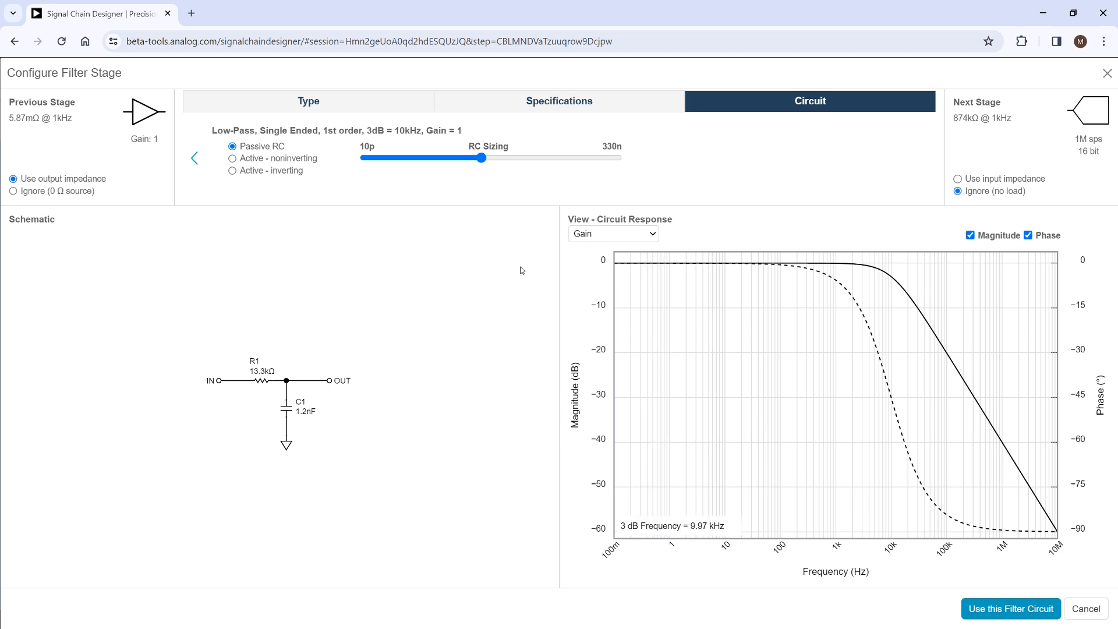
pyautogui.moveTo(480, 162); pyautogui.dragTo(420, 168)
# Step: Use the next stage's input impedance again and accept the passive RC circuit with 174 kΩ and 91 pF
pyautogui.click(1007, 180)
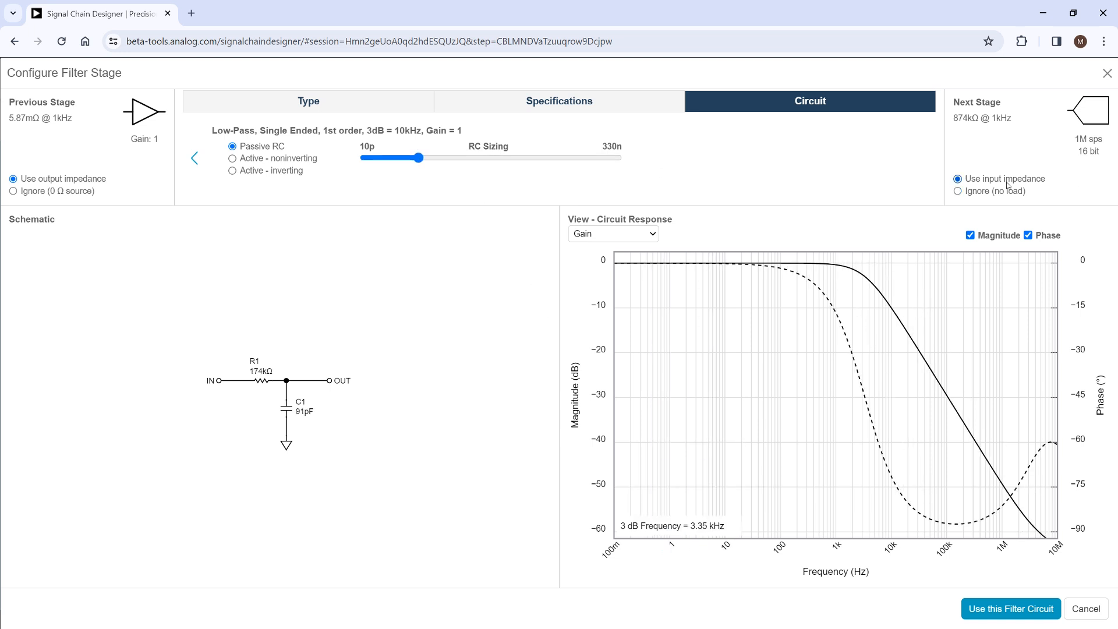
pyautogui.moveTo(419, 158)
pyautogui.mouseDown()
pyautogui.moveTo(392, 159)
pyautogui.moveTo(444, 160)
pyautogui.moveTo(401, 158)
pyautogui.moveTo(418, 158)
pyautogui.mouseUp()
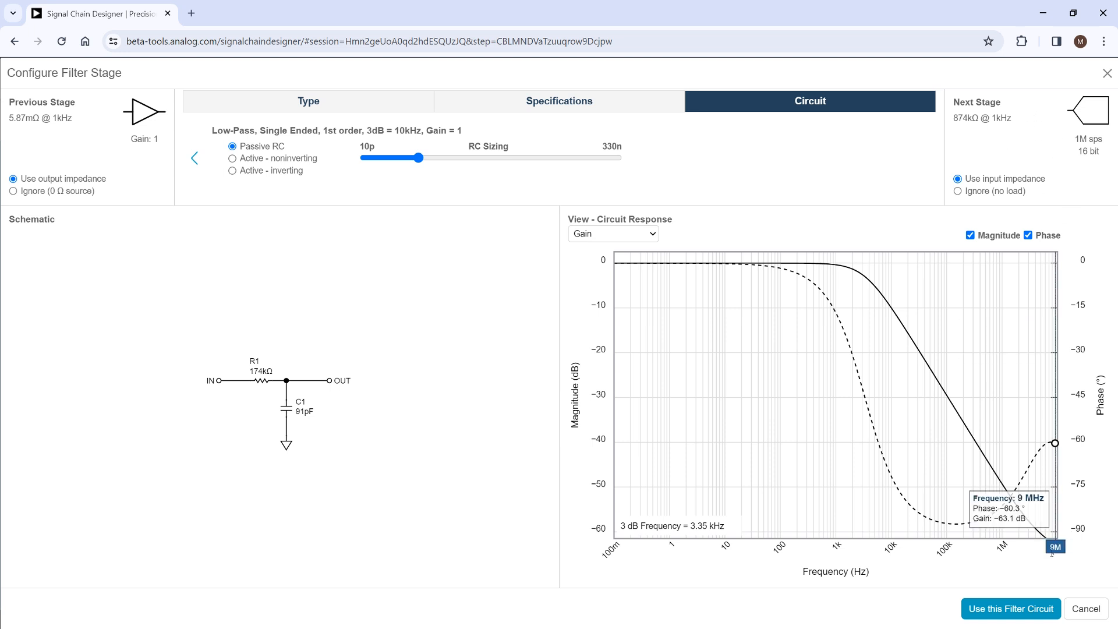
pyautogui.click(997, 616)
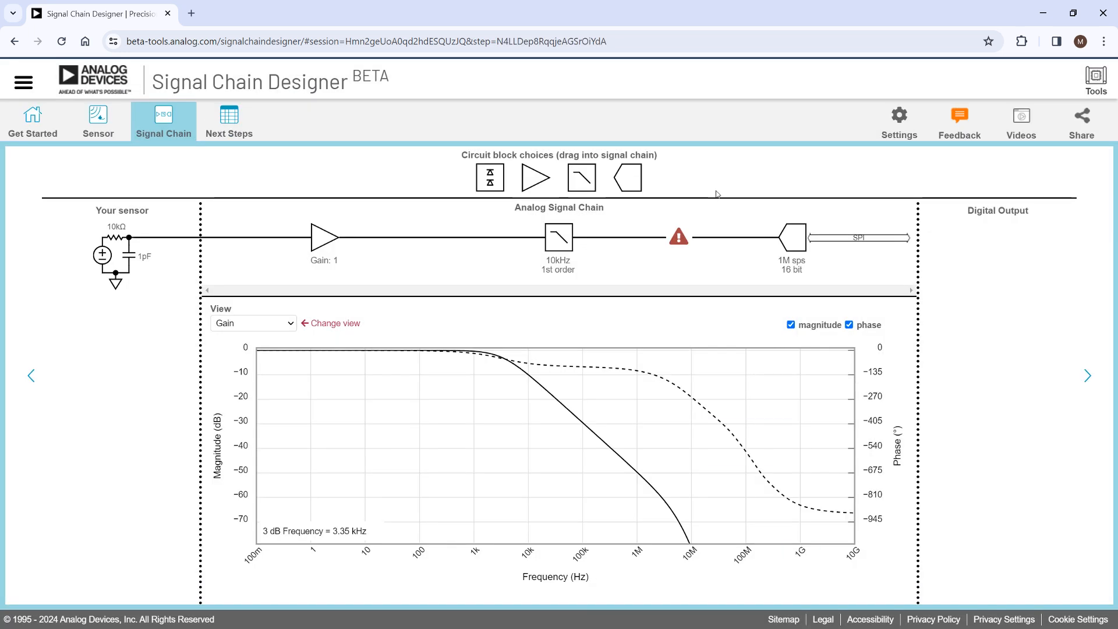
# Step: Inspect the ADC stage's configuration and close it without changes
pyautogui.click(792, 237)
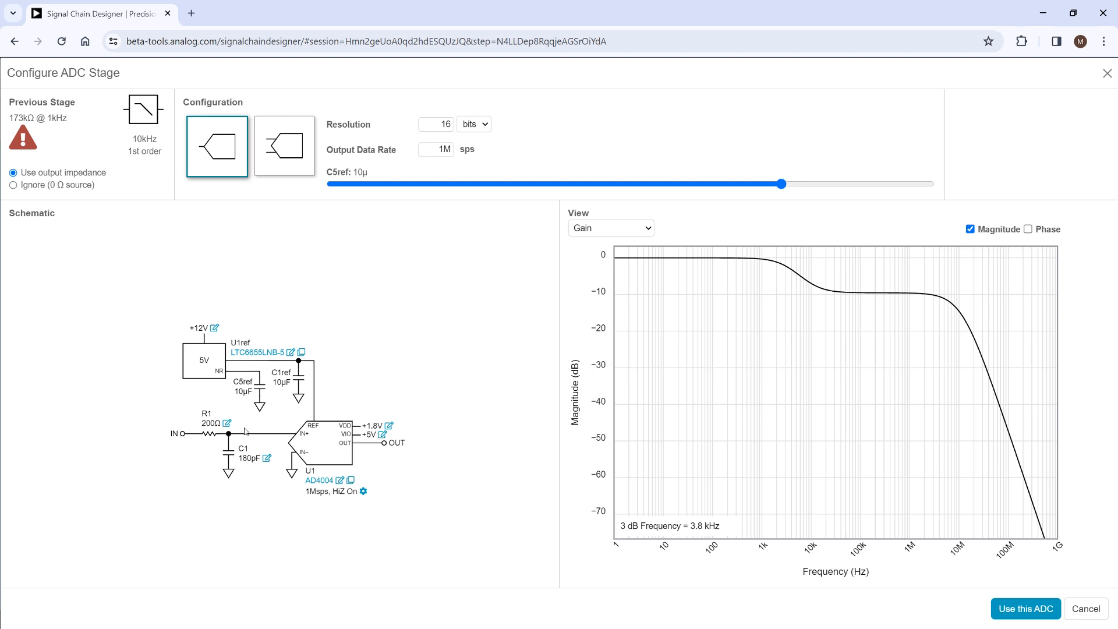
pyautogui.click(1086, 608)
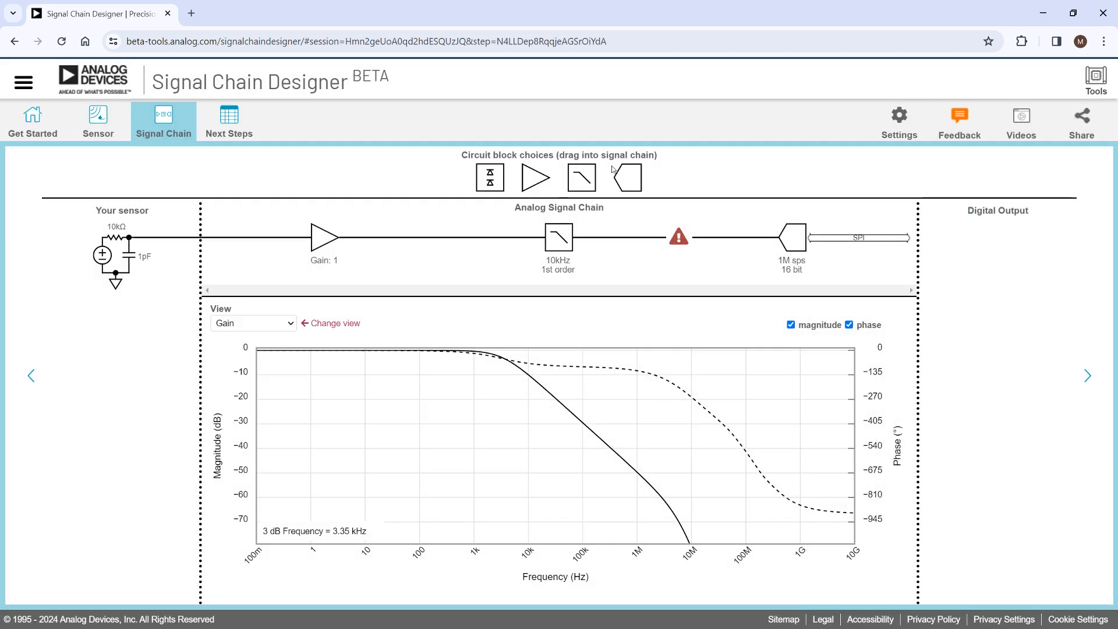
# Step: Reopen the 10 kHz filter, resize its RC values to 2.1 kΩ and 7.5 nF, and accept the circuit
pyautogui.click(558, 246)
pyautogui.click(460, 161)
pyautogui.moveTo(461, 161); pyautogui.dragTo(526, 165)
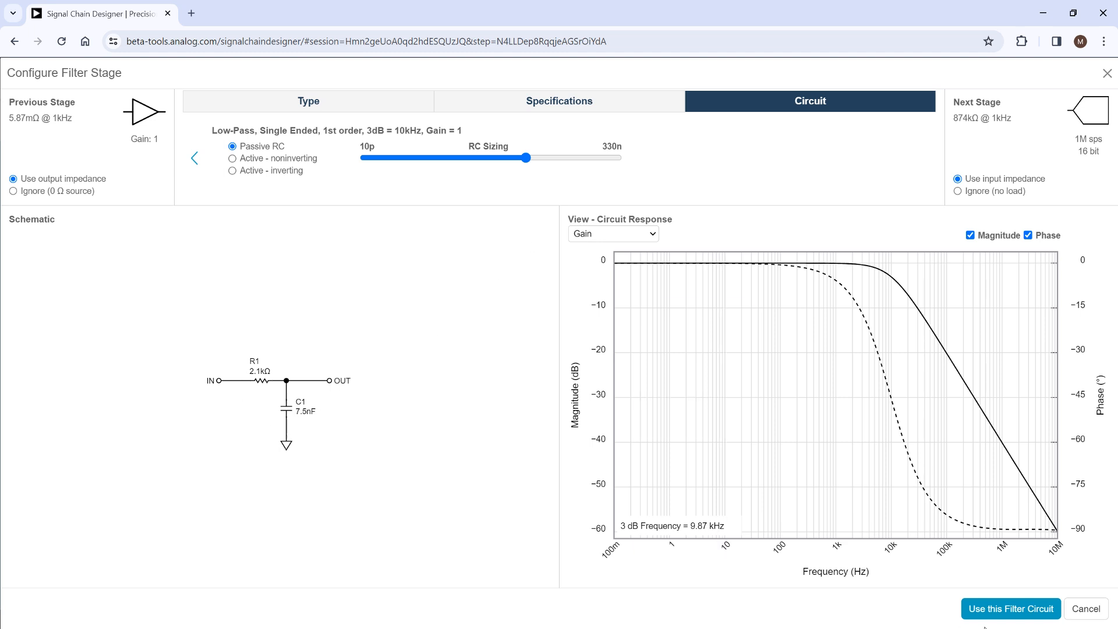
pyautogui.click(983, 609)
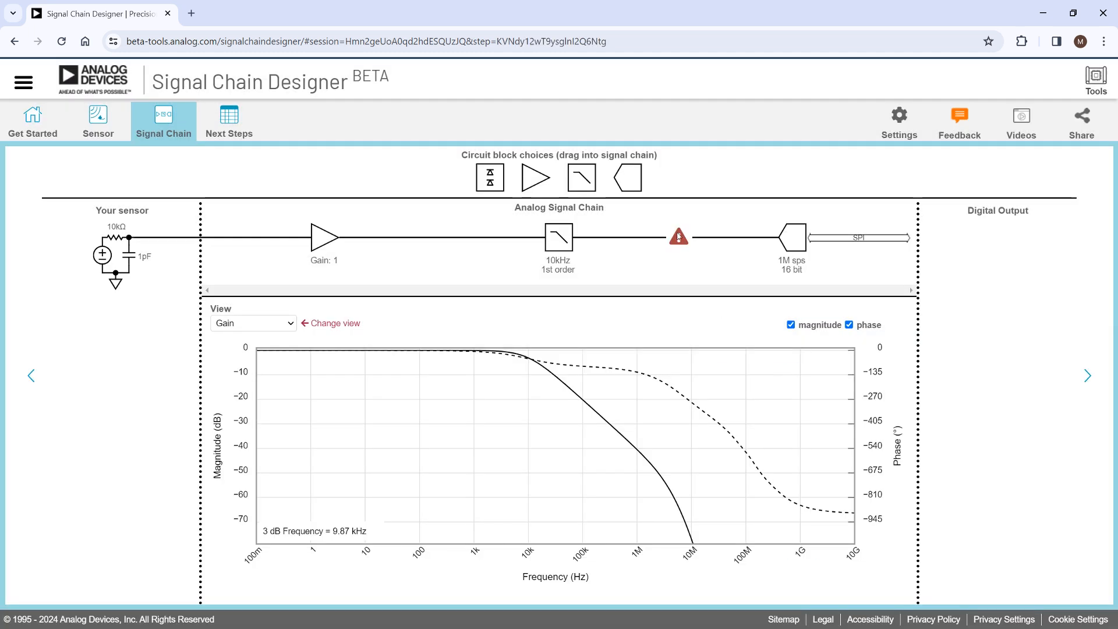
# Step: Review the warning between the filter and the ADC and insert a buffer stage at the ADC input
pyautogui.moveTo(687, 243)
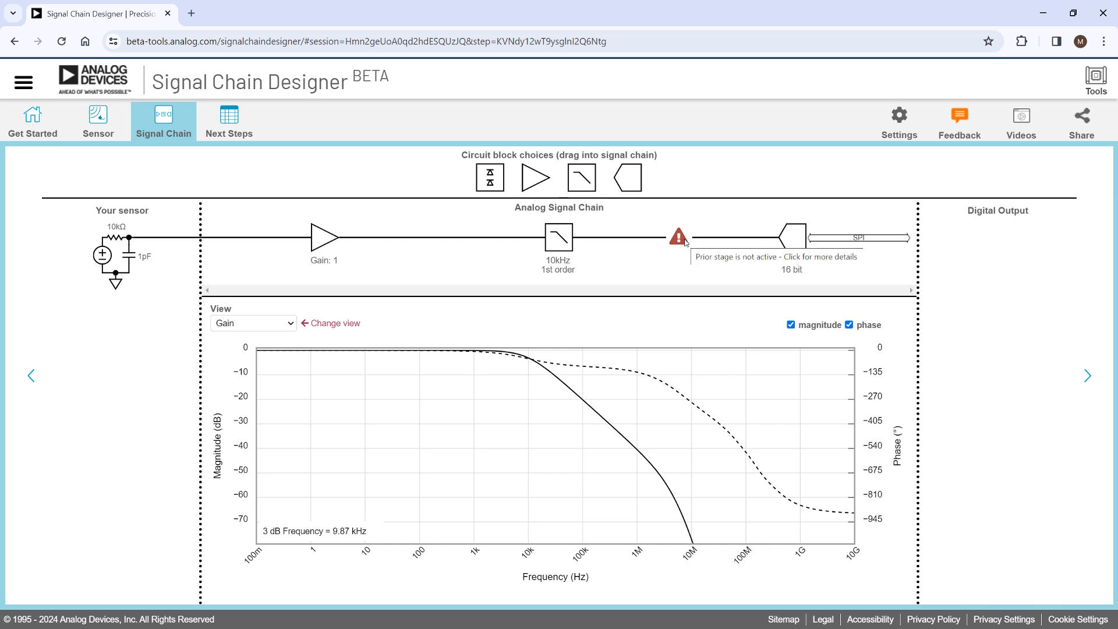
pyautogui.moveTo(792, 230)
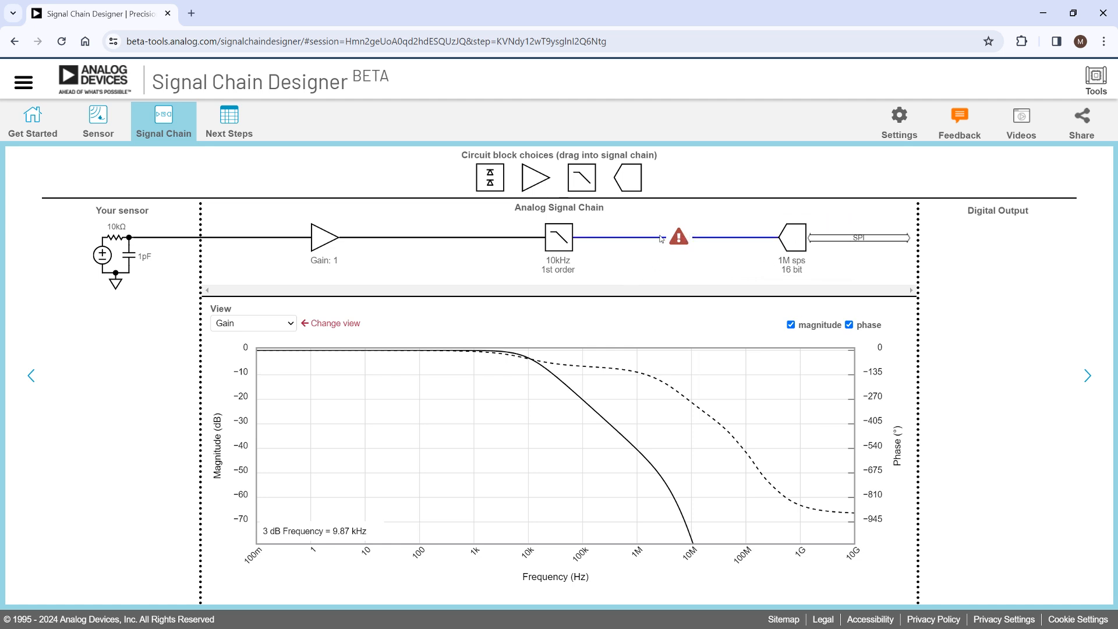
pyautogui.click(678, 236)
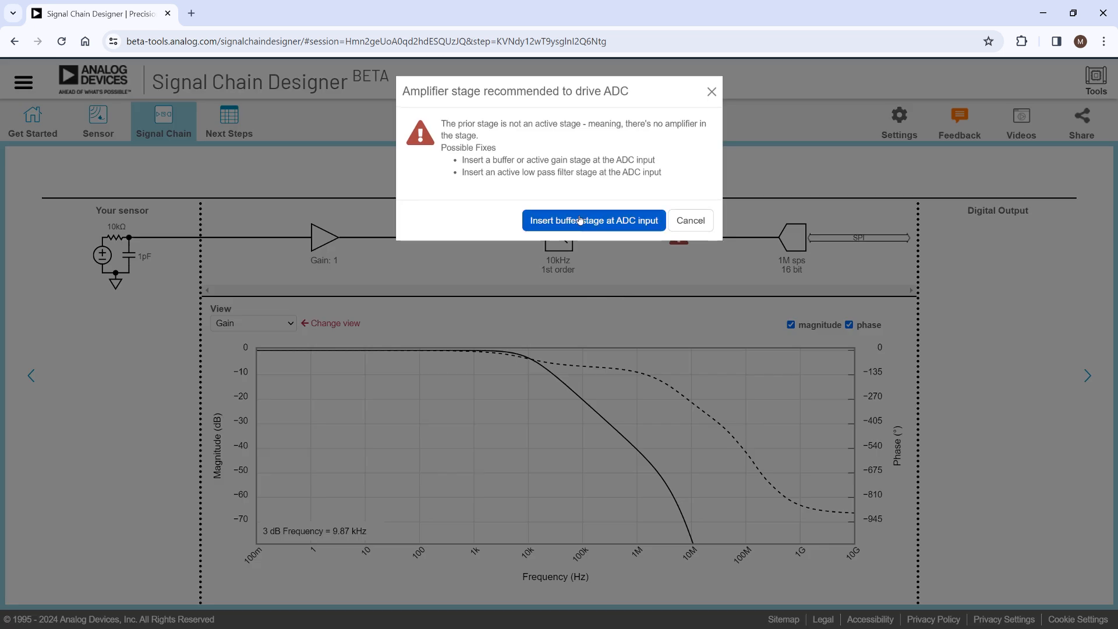
pyautogui.click(567, 228)
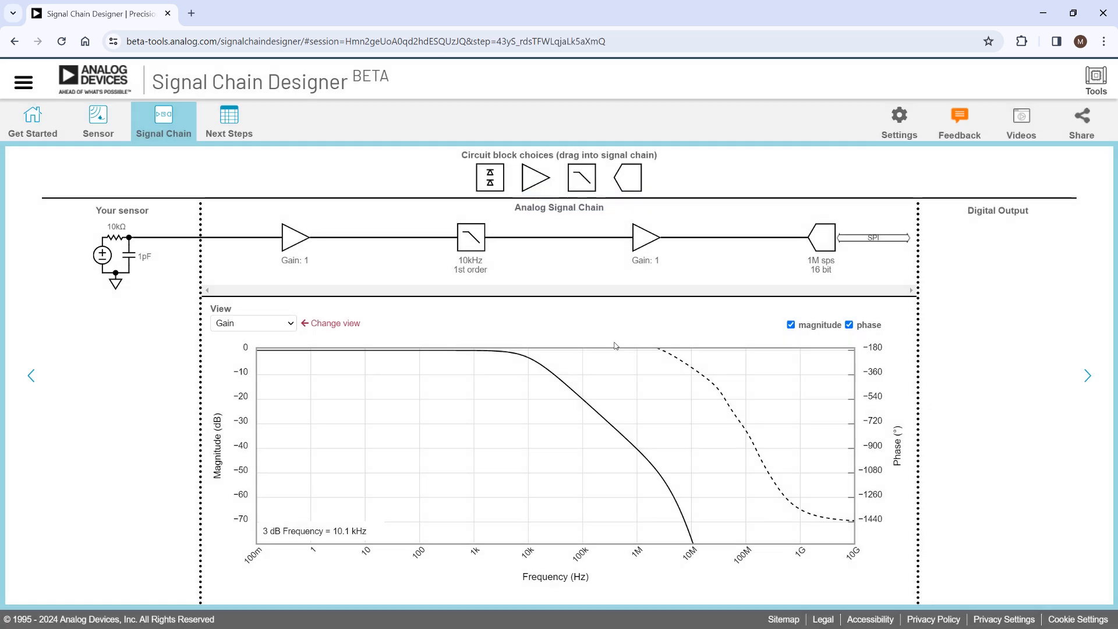
# Step: Reopen the filter, resize it to 10.7 kΩ and 1.5 nF, compare the active circuits, and select Active - noninverting
pyautogui.click(476, 246)
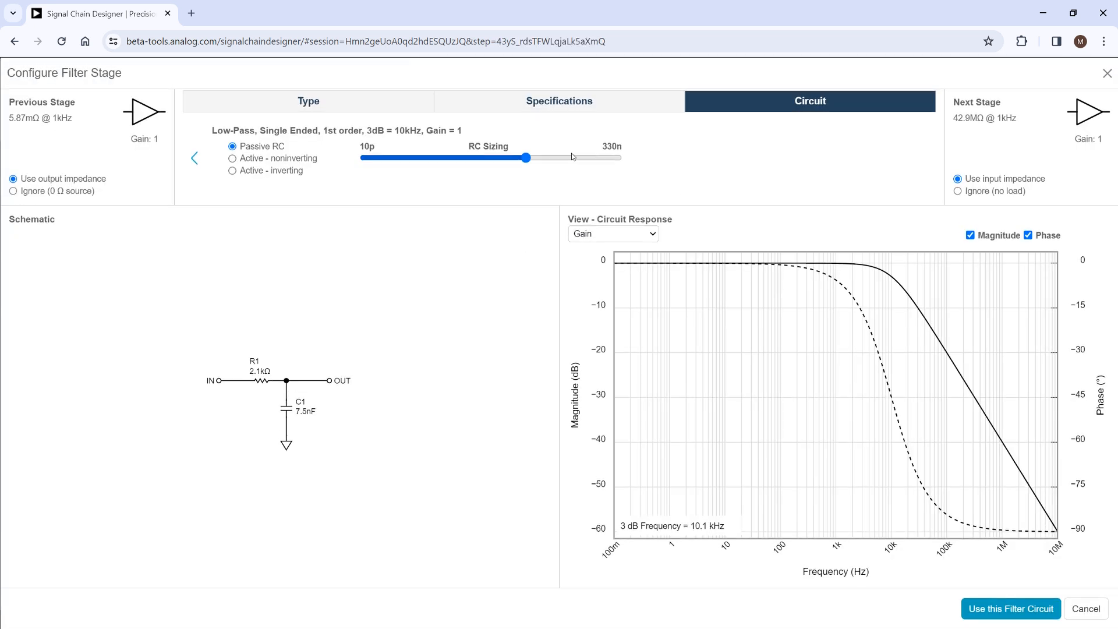
pyautogui.moveTo(522, 161); pyautogui.dragTo(488, 185)
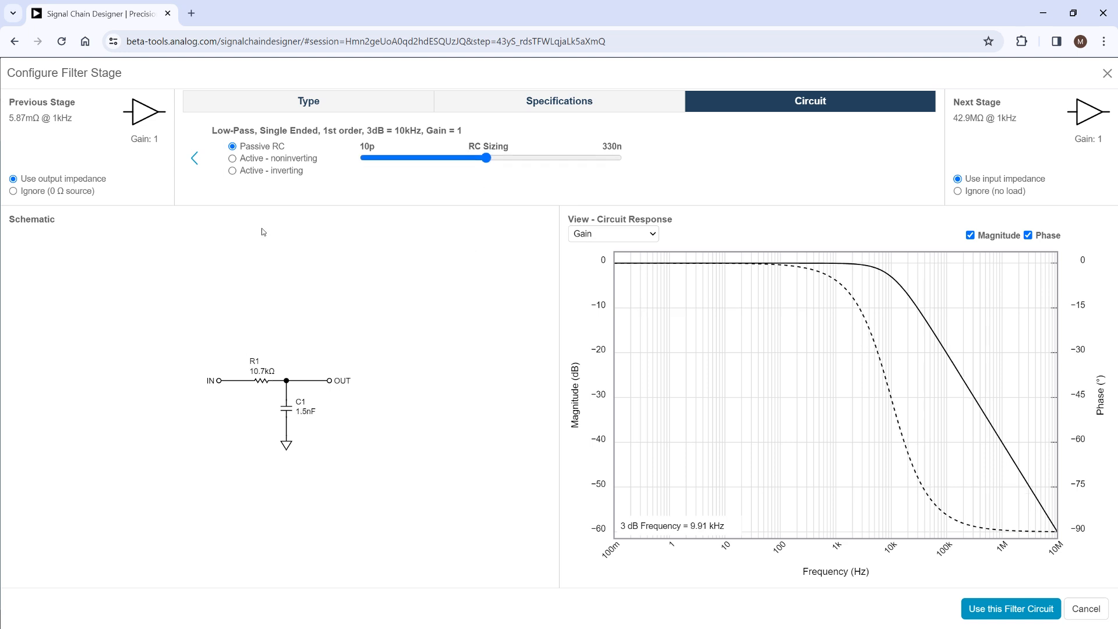
pyautogui.click(233, 159)
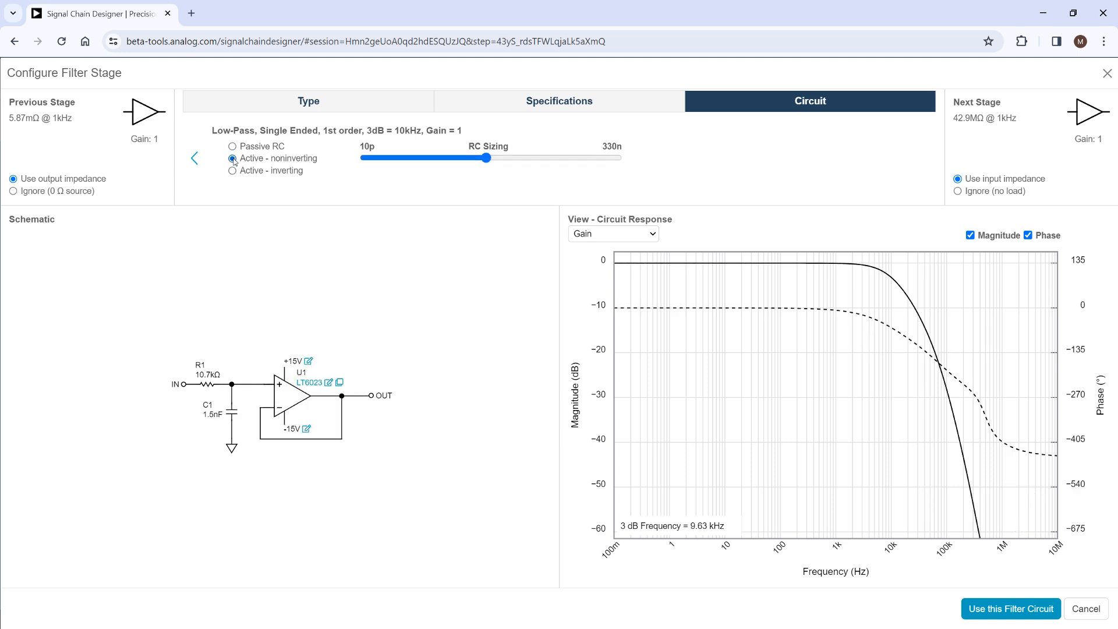
pyautogui.click(233, 171)
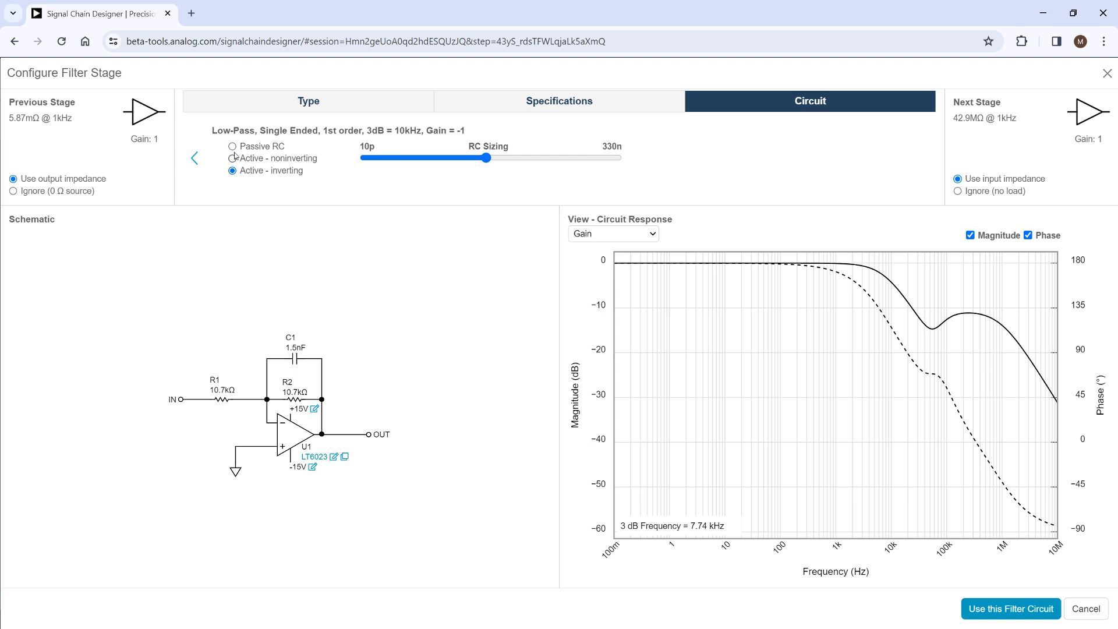
pyautogui.click(233, 159)
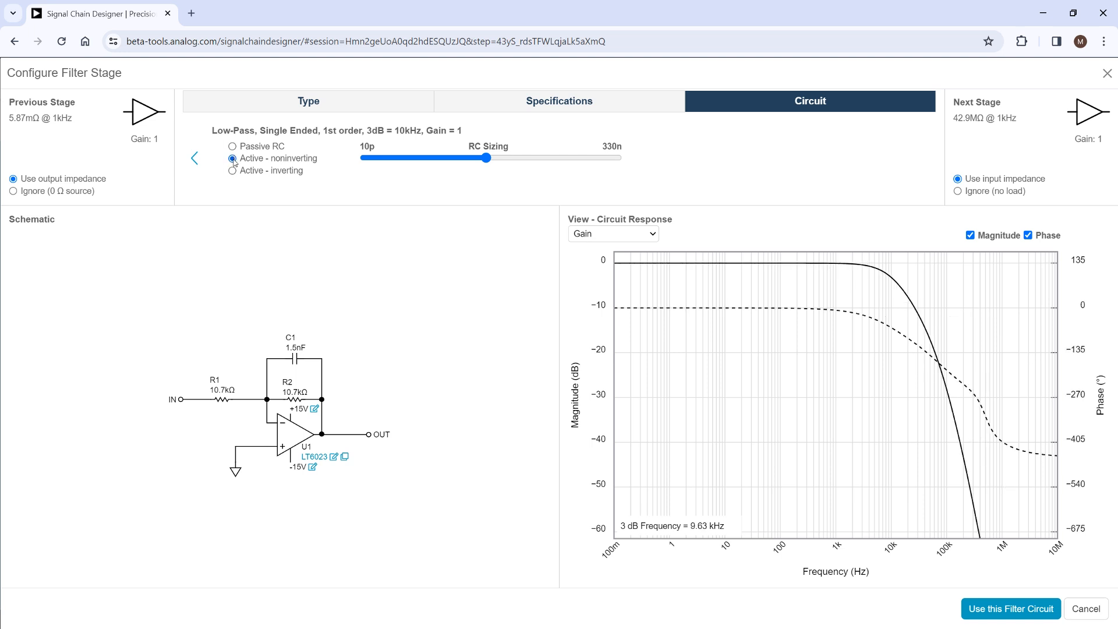
pyautogui.click(592, 105)
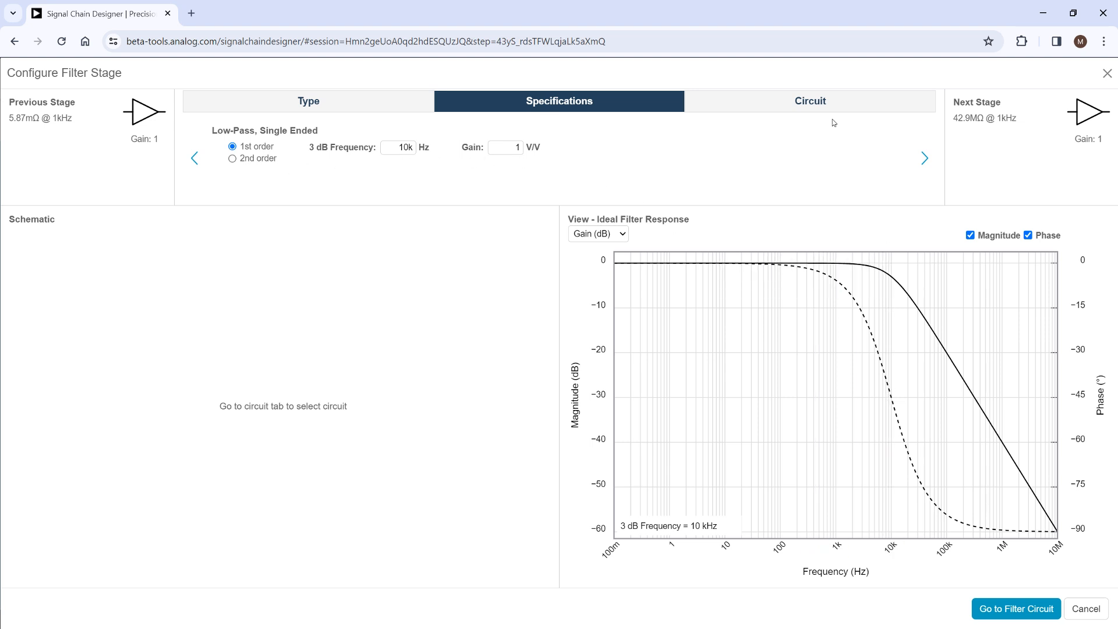
pyautogui.click(789, 104)
pyautogui.click(592, 104)
pyautogui.click(747, 104)
pyautogui.click(585, 103)
pyautogui.click(739, 110)
pyautogui.click(594, 108)
pyautogui.click(740, 105)
# Step: Change the filter specification to 2nd order, keep 10k Hz and gain 1 V/V, and set Q to 1.83
pyautogui.click(614, 107)
pyautogui.click(233, 160)
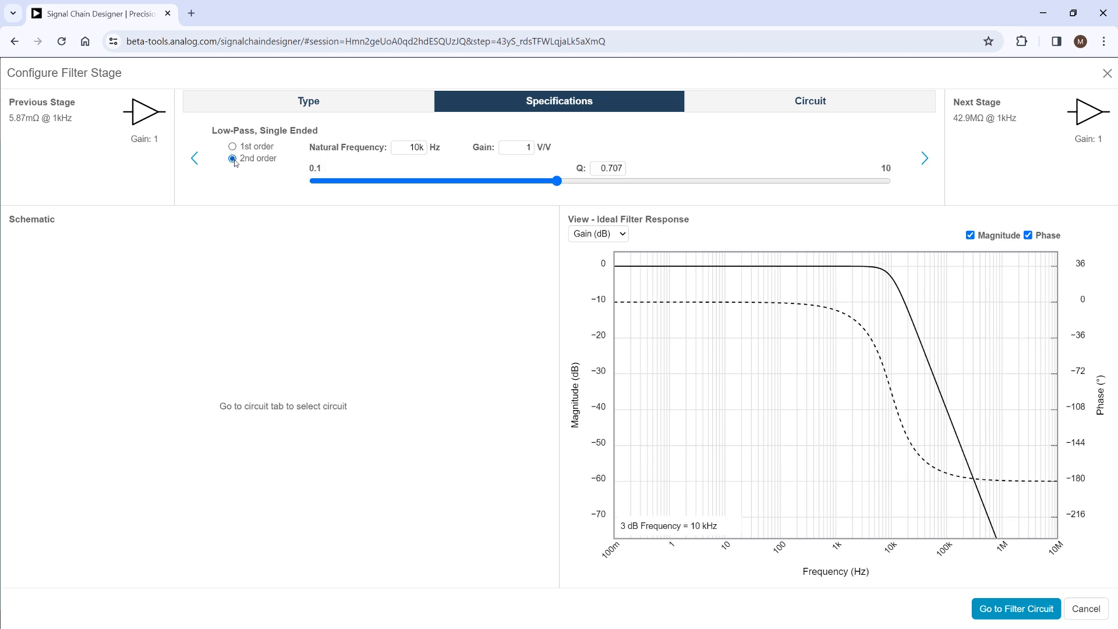
pyautogui.click(415, 149)
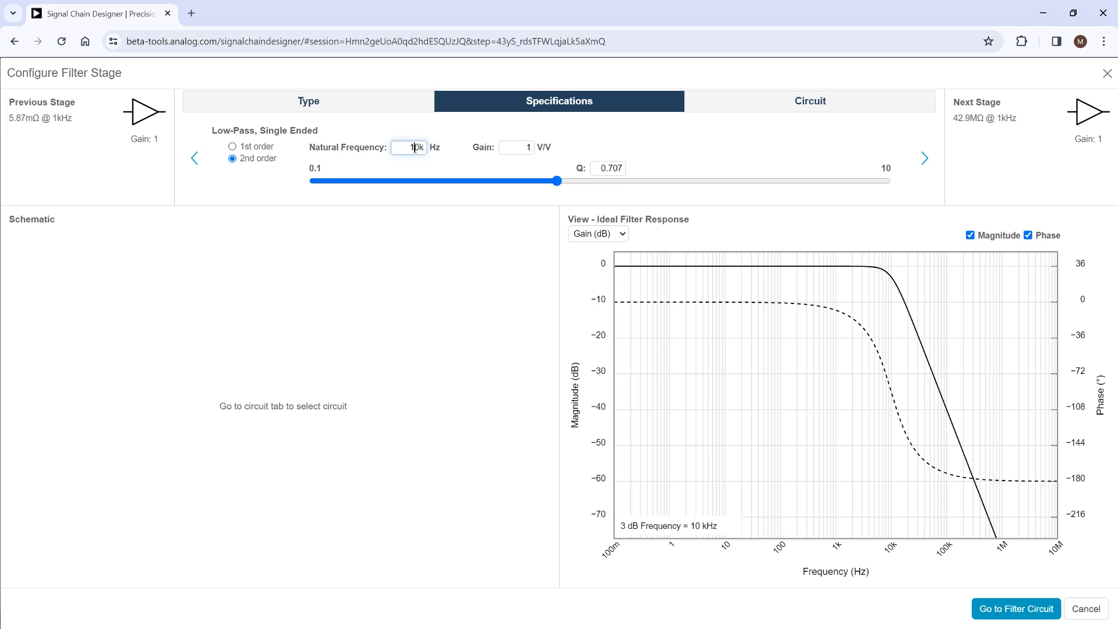
pyautogui.click(530, 149)
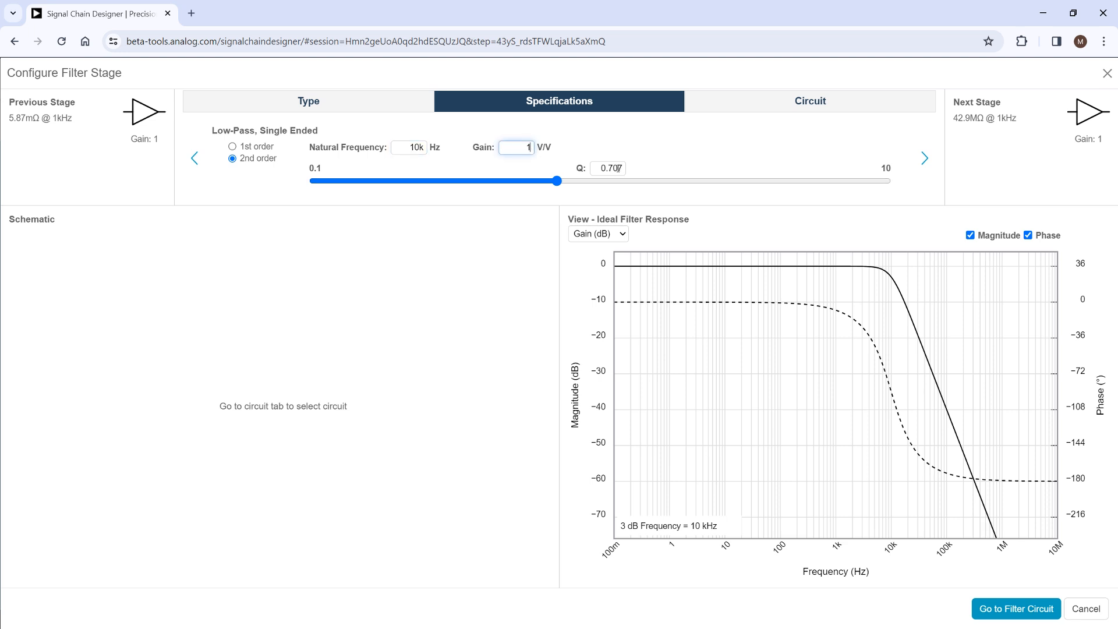
pyautogui.moveTo(557, 181); pyautogui.dragTo(677, 195)
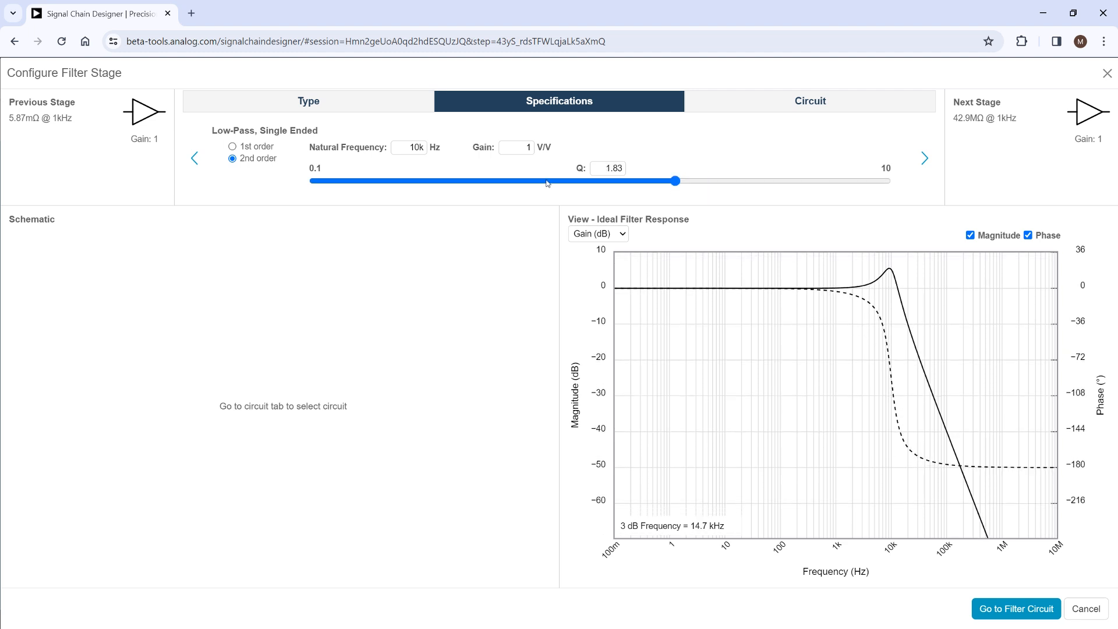
pyautogui.click(822, 103)
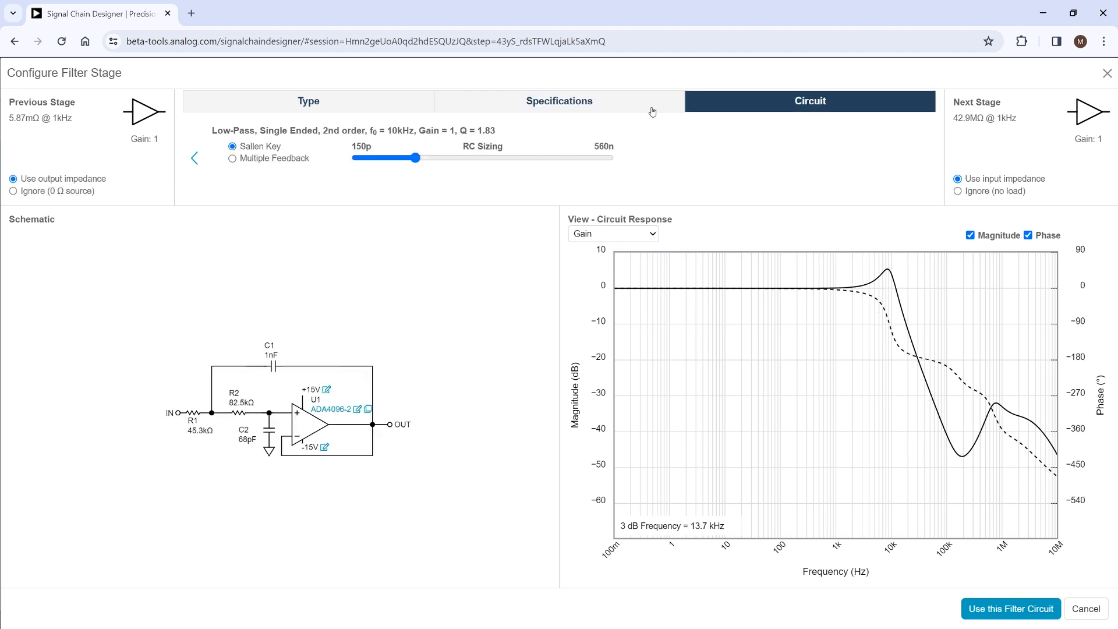
pyautogui.click(634, 107)
pyautogui.click(725, 105)
pyautogui.click(622, 106)
pyautogui.click(751, 107)
pyautogui.click(580, 103)
# Step: Resize the Sallen Key circuit's RC values to C1 47 nF and C2 3 nF
pyautogui.click(736, 102)
pyautogui.moveTo(415, 157); pyautogui.dragTo(532, 155)
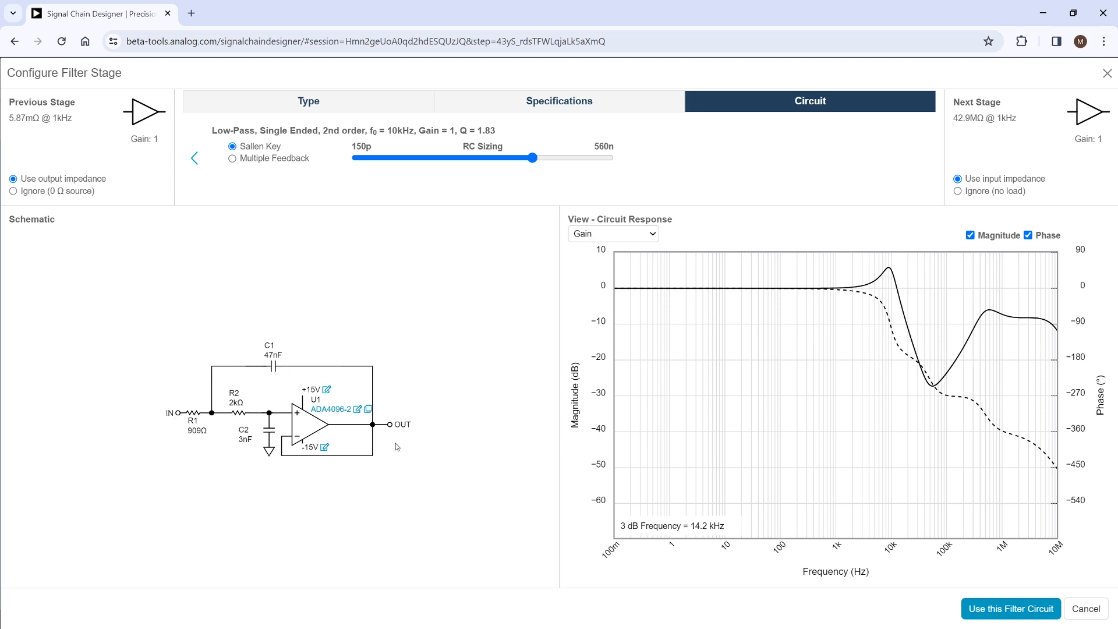
# Step: Resize the Sallen Key circuit to C1 4.3 nF and C2 270 pF, and swap in the AD8055 op amp using 20M GBP and bandwidth filters
pyautogui.moveTo(531, 157); pyautogui.dragTo(460, 161)
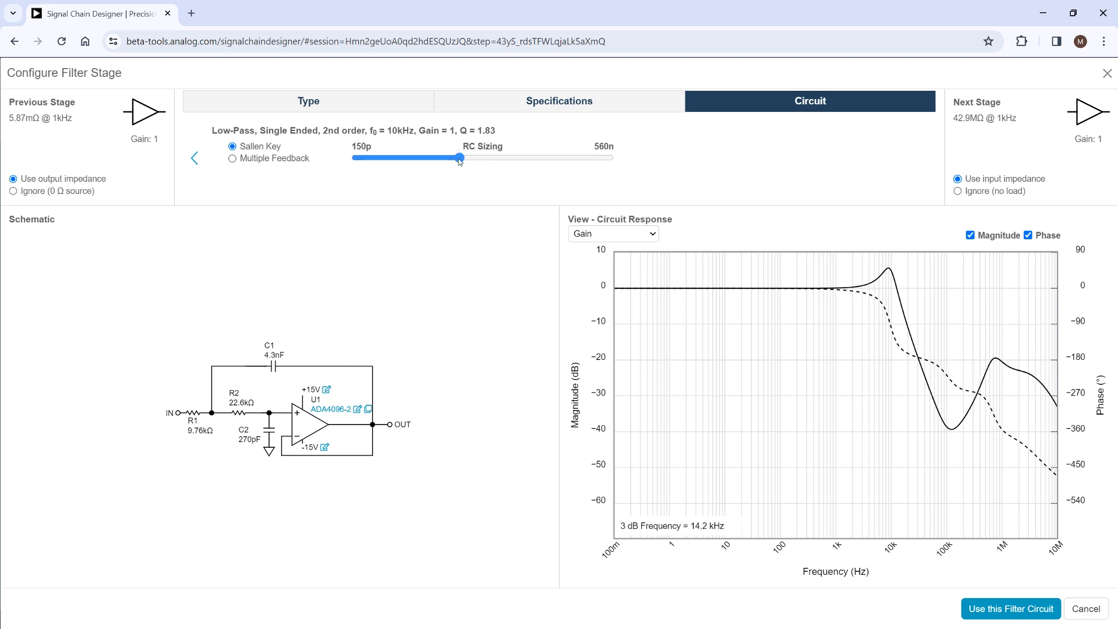
pyautogui.click(358, 412)
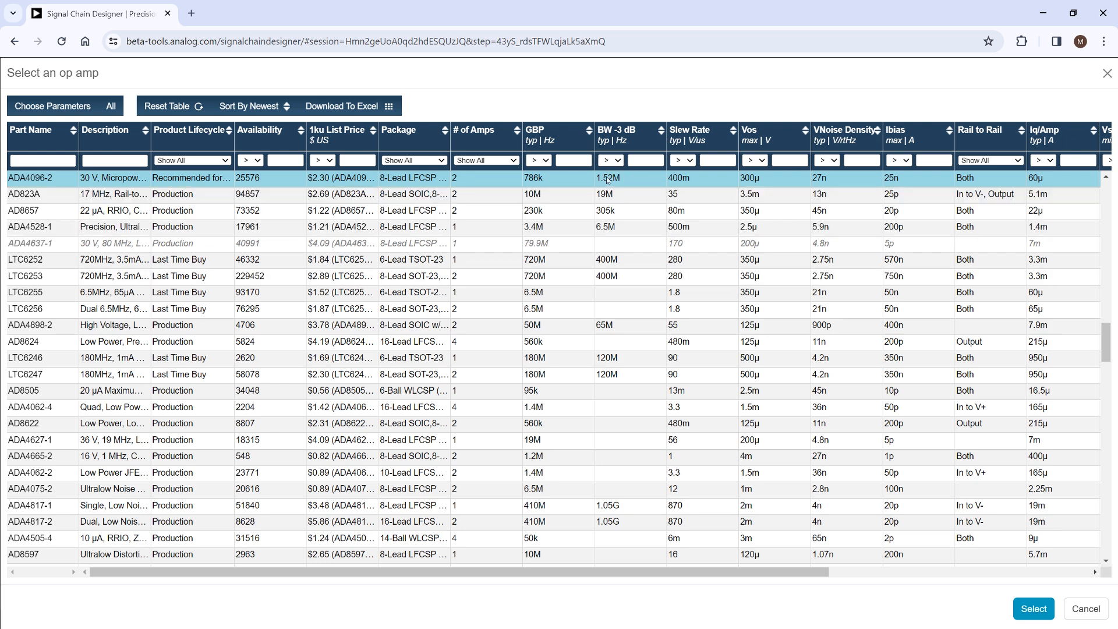
pyautogui.click(645, 161)
pyautogui.write('20M')
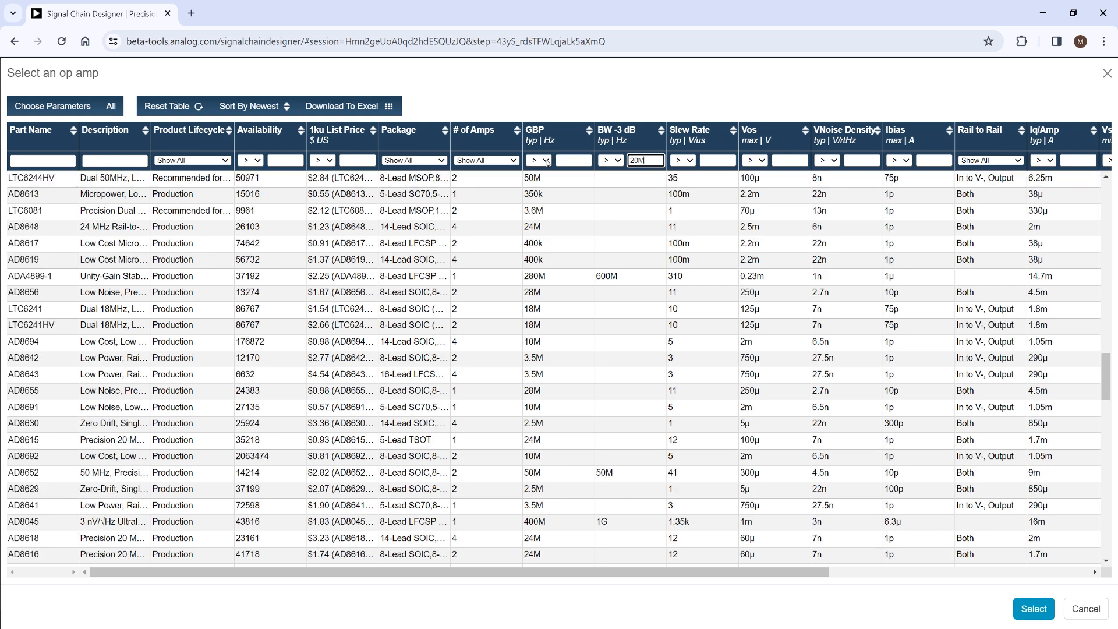
pyautogui.click(564, 161)
pyautogui.write('20')
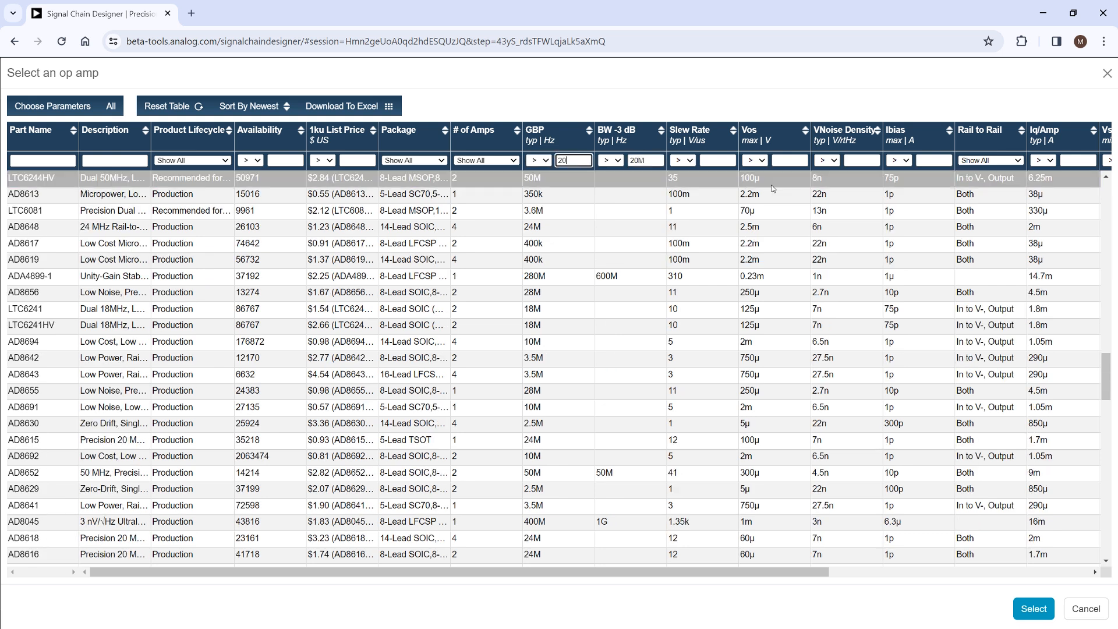
pyautogui.write('M')
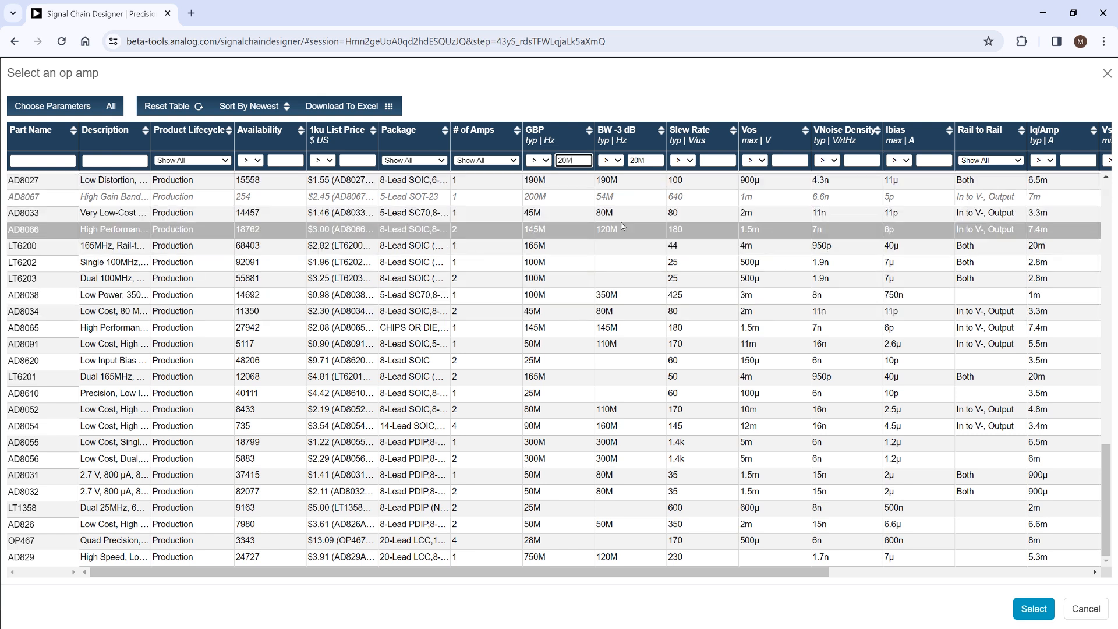
pyautogui.click(565, 443)
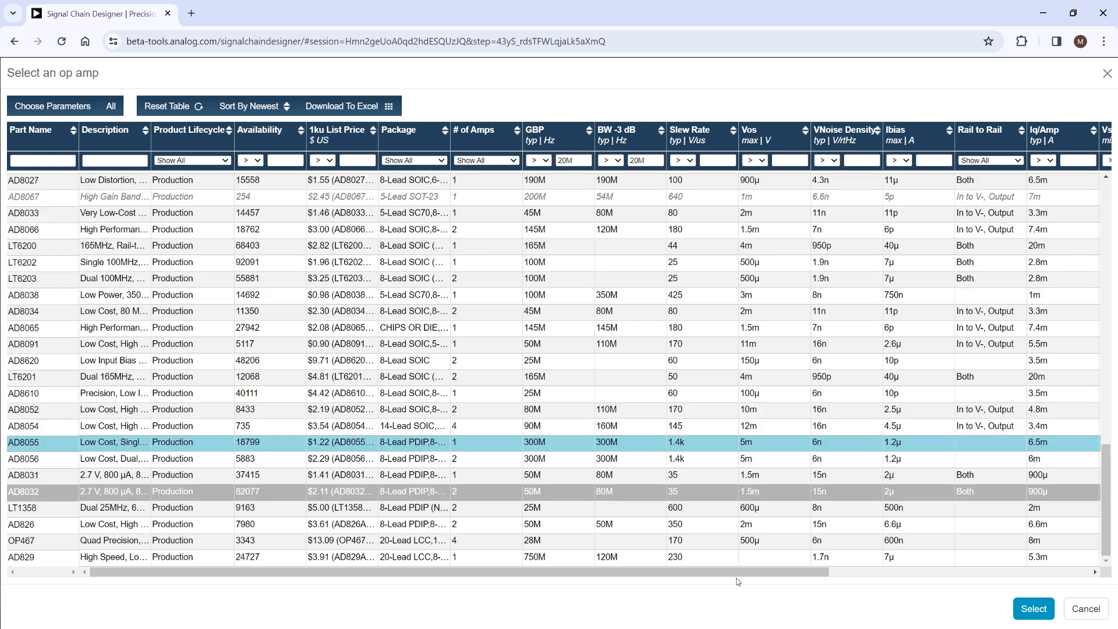
pyautogui.click(1032, 608)
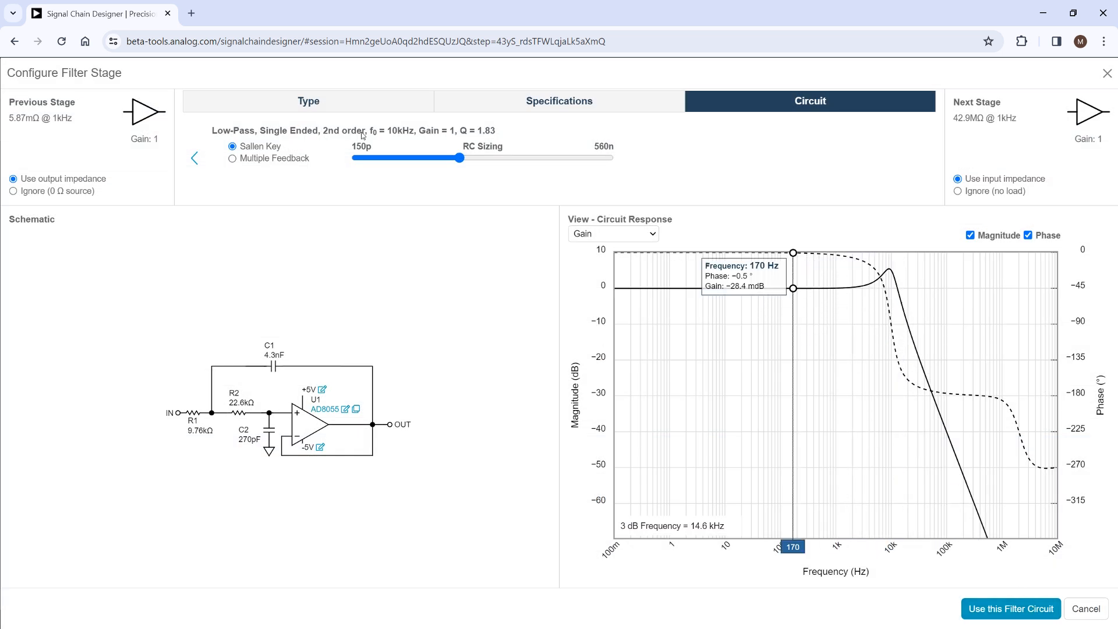
# Step: Compare the ideal filter response in the specifications with the AD8055 circuit's gain response
pyautogui.click(623, 103)
pyautogui.click(735, 101)
pyautogui.click(577, 104)
pyautogui.click(740, 102)
pyautogui.click(607, 105)
pyautogui.click(765, 105)
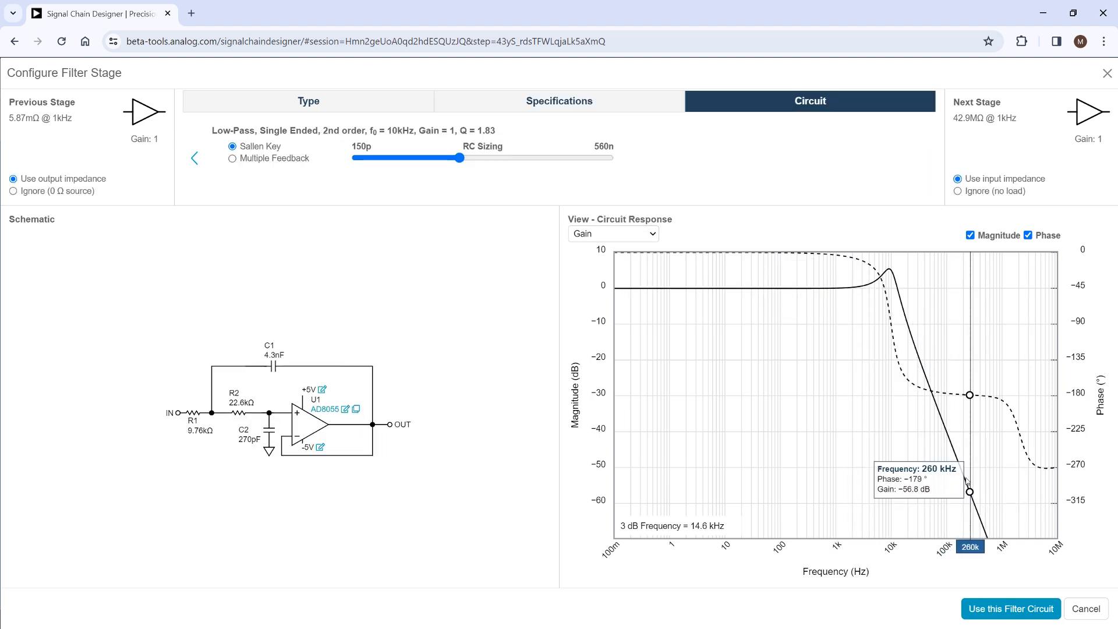
pyautogui.click(623, 103)
pyautogui.click(776, 111)
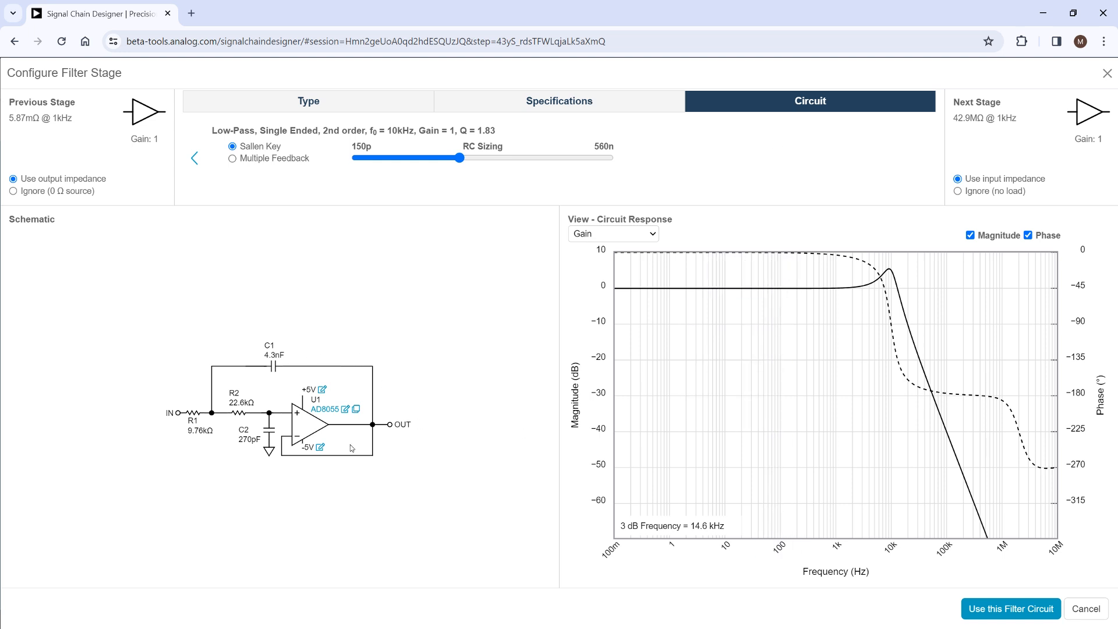
# Step: Examine the op amp's consumed power and current, return to the Gain response, and check the other available response views
pyautogui.click(613, 233)
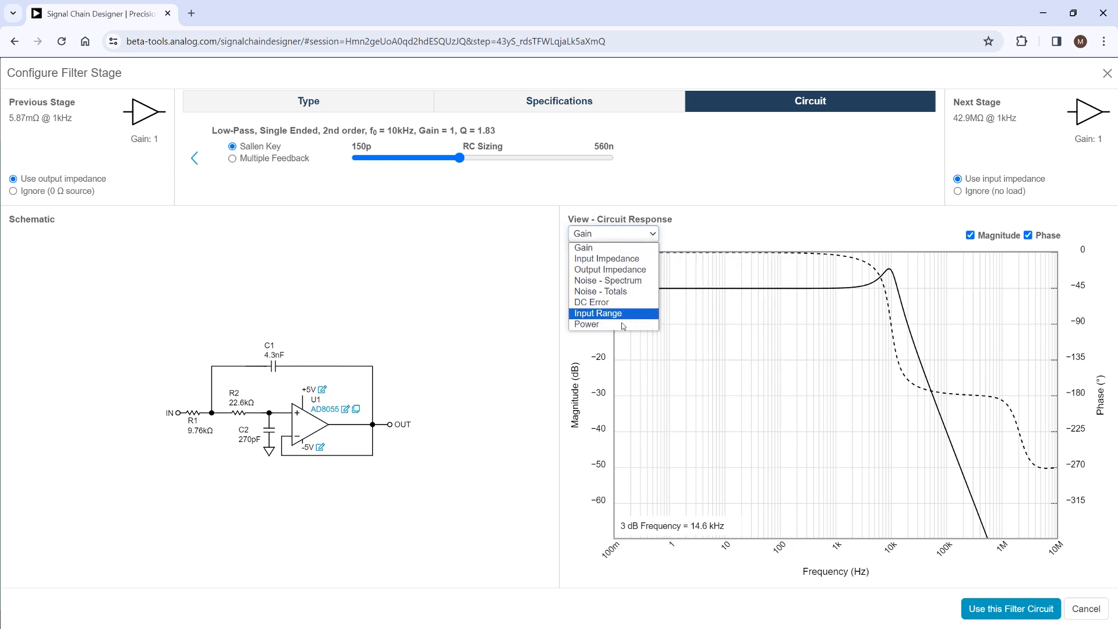
pyautogui.click(620, 324)
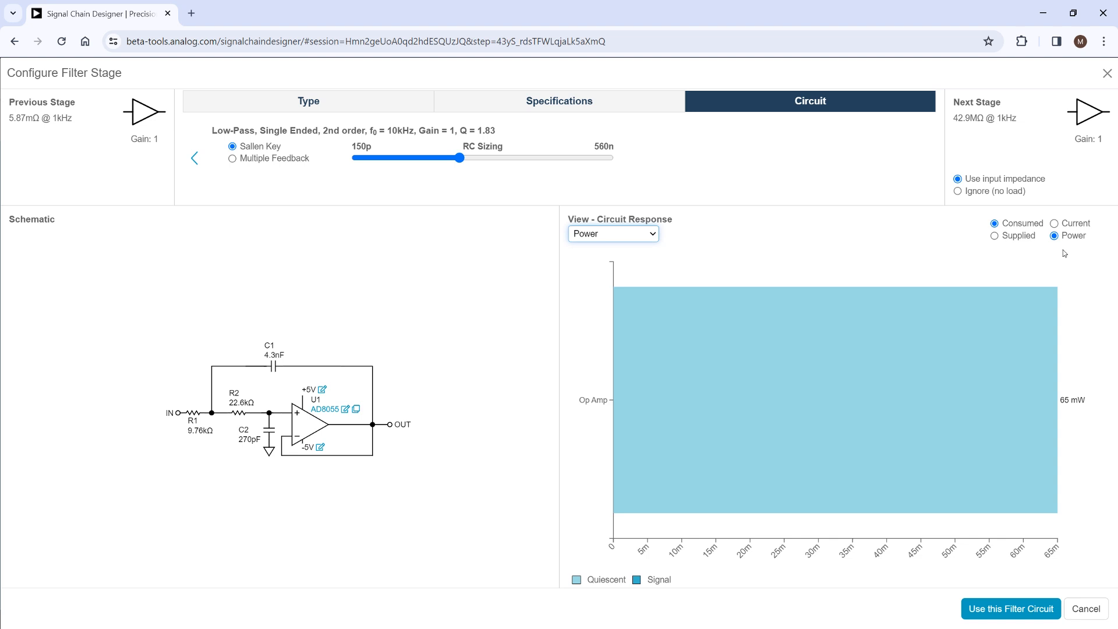
pyautogui.click(1077, 225)
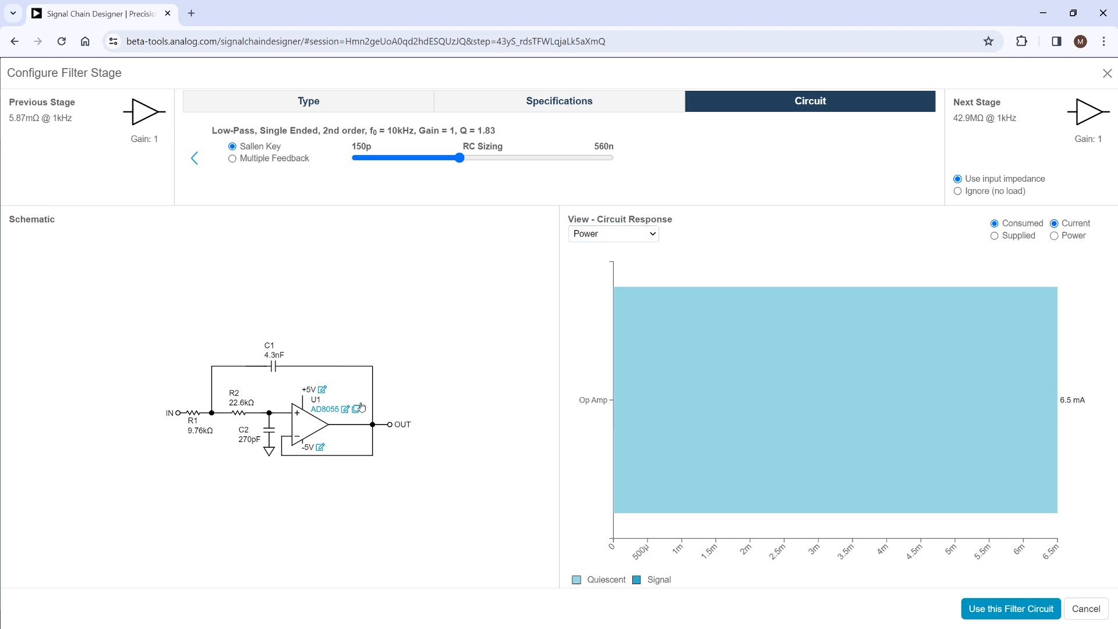
pyautogui.click(620, 236)
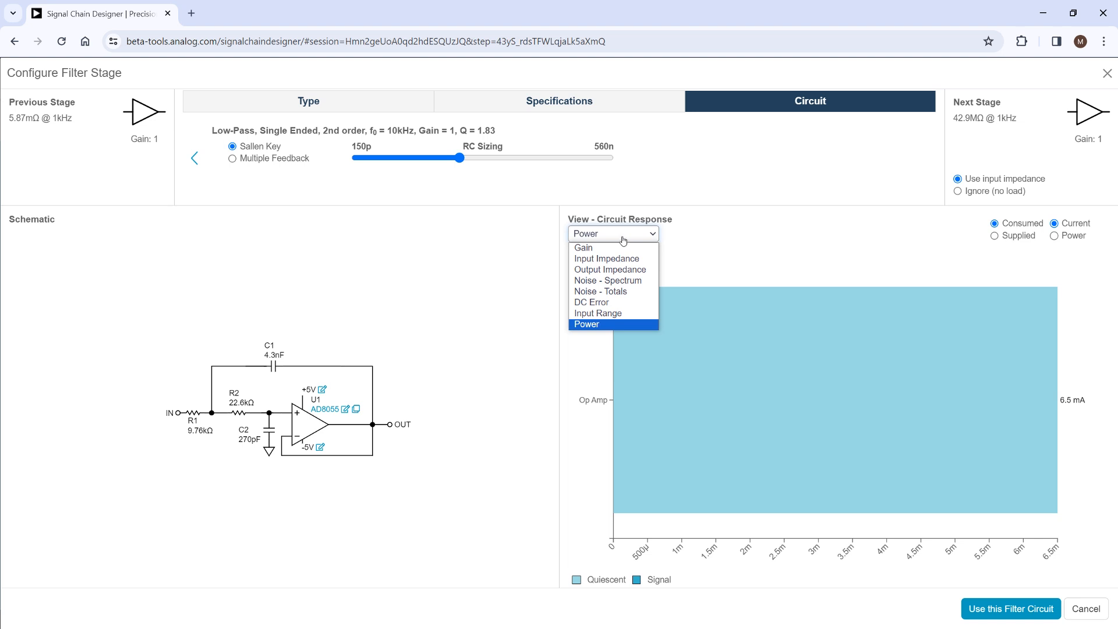
pyautogui.click(621, 248)
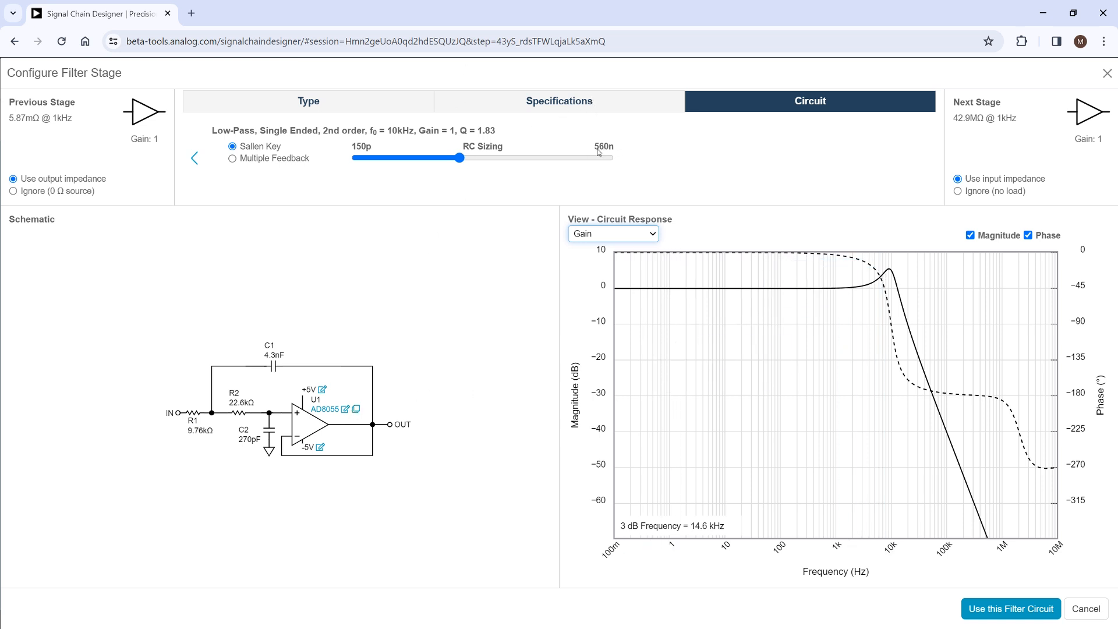
pyautogui.click(608, 234)
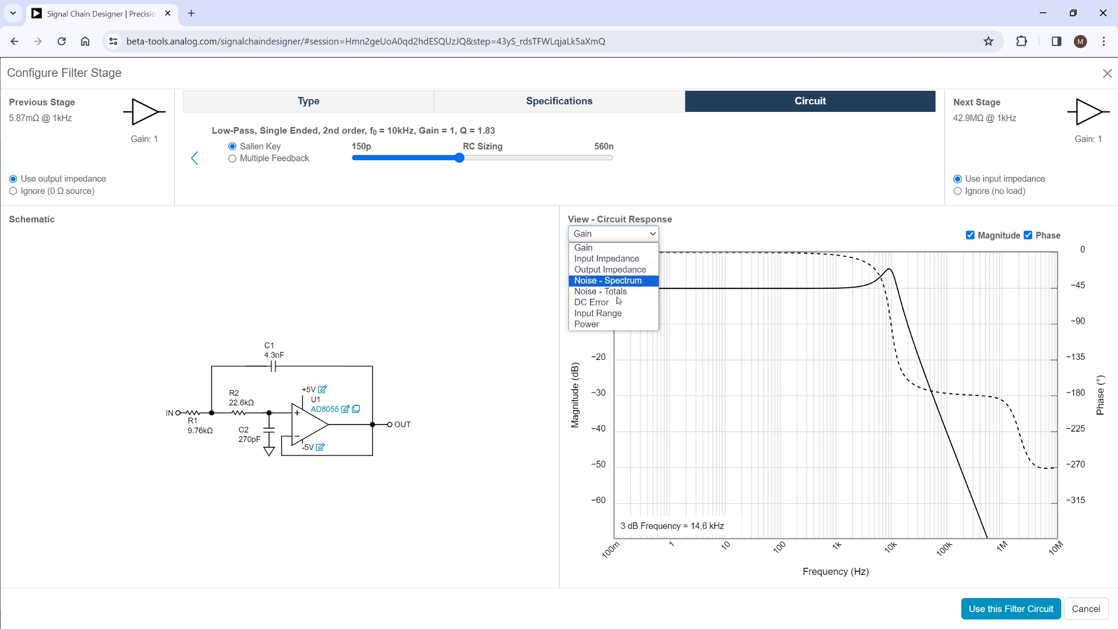
pyautogui.click(249, 226)
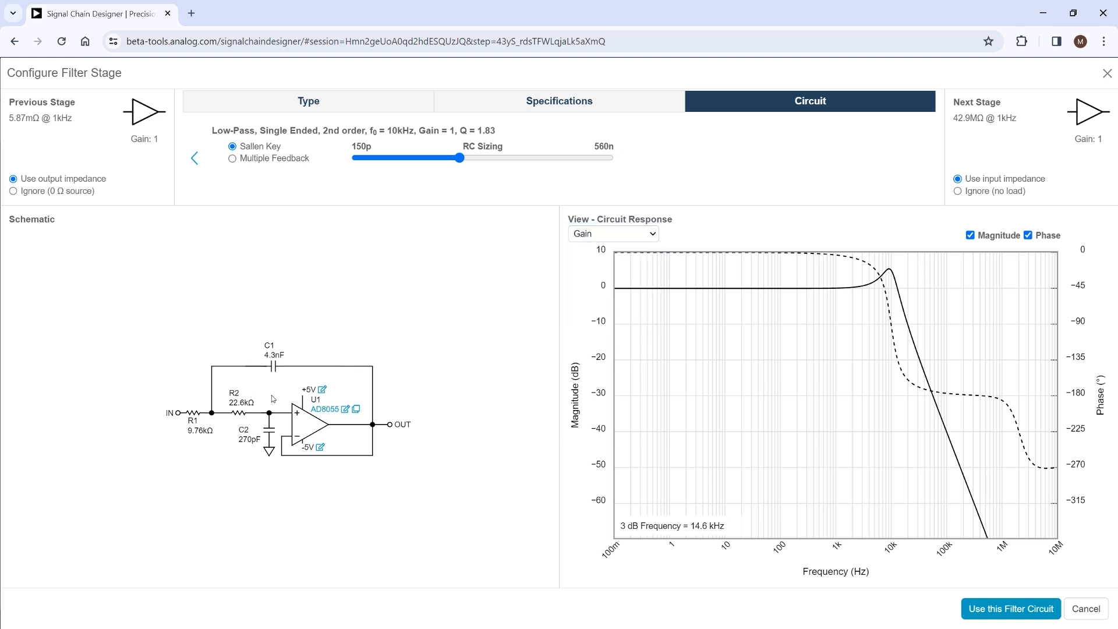
# Step: Switch the filter circuit to Multiple Feedback and check the gain in its specifications
pyautogui.click(255, 162)
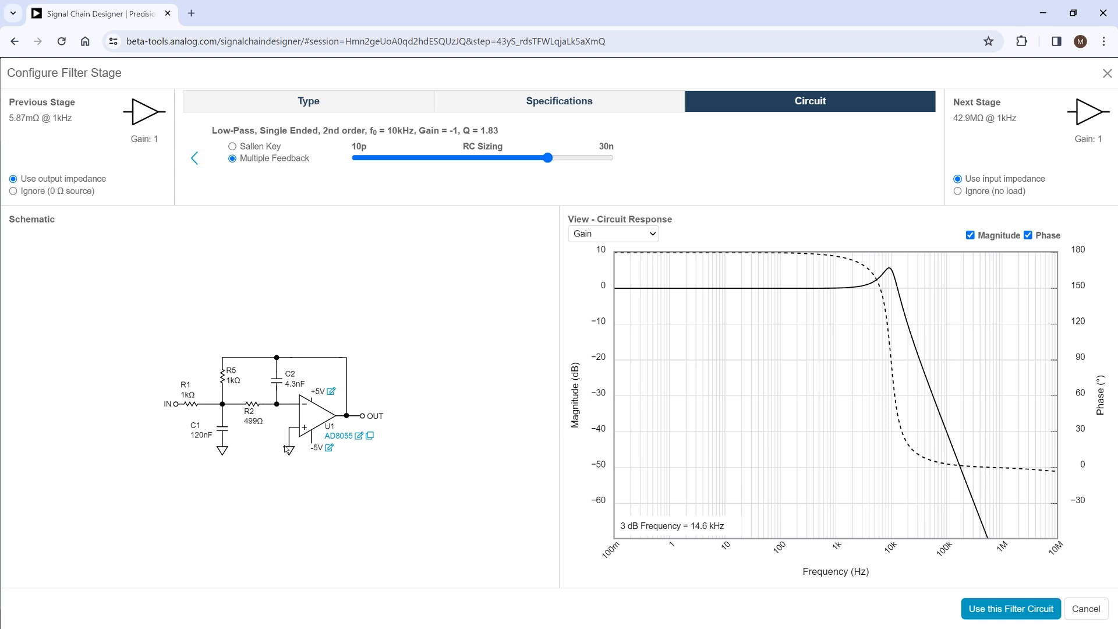
pyautogui.click(594, 104)
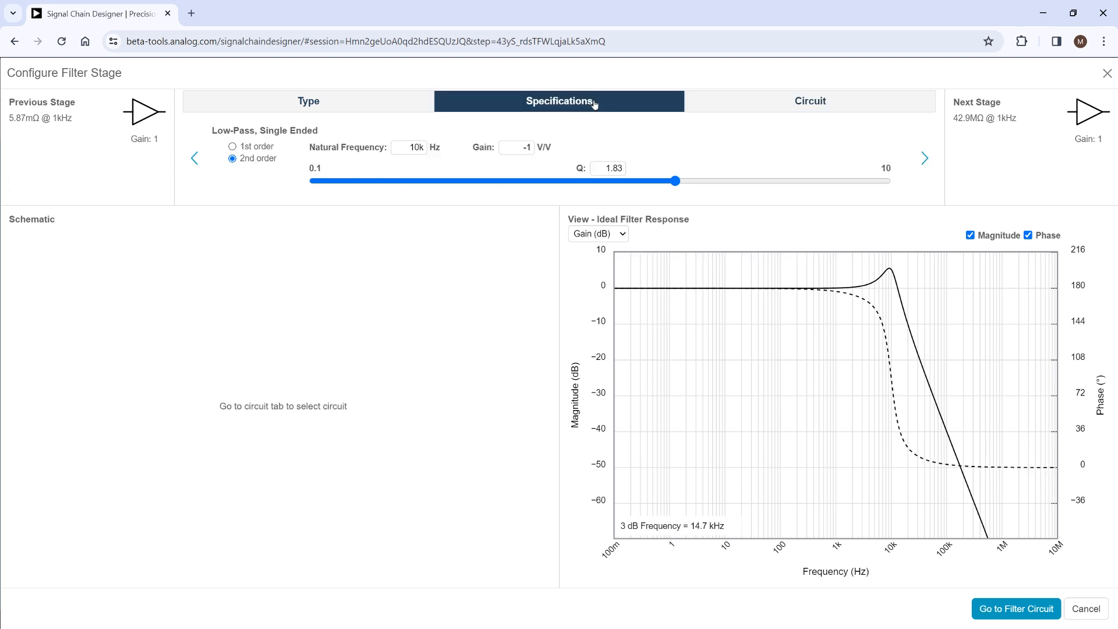
pyautogui.click(512, 146)
pyautogui.moveTo(512, 146); pyautogui.dragTo(586, 150)
# Step: Change the filter to a differential 2nd order low-pass and view its circuit
pyautogui.click(363, 106)
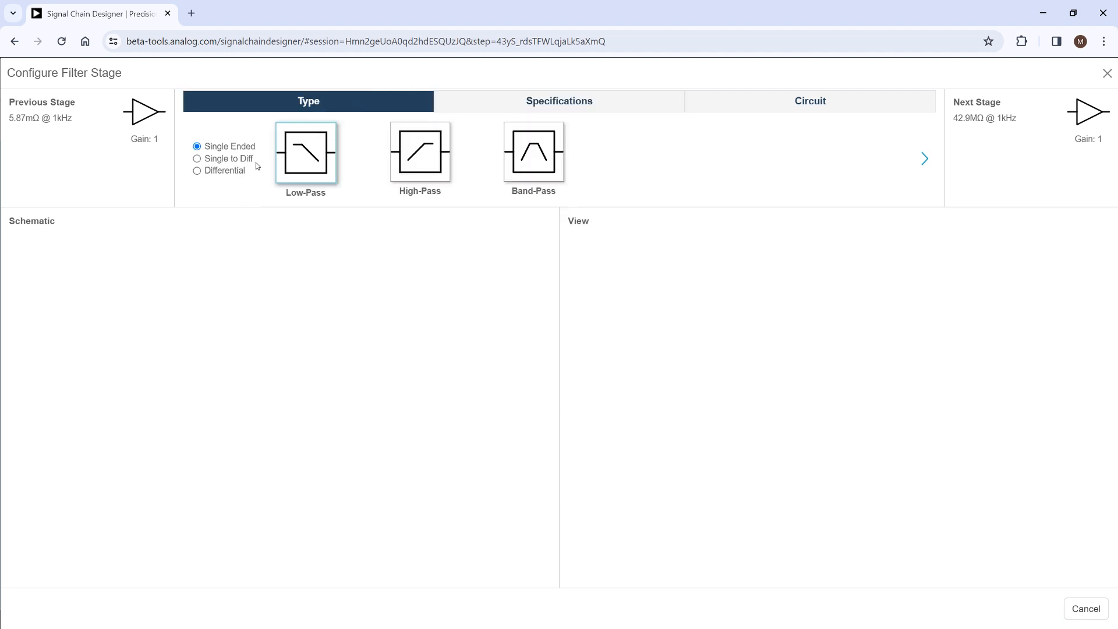
pyautogui.click(231, 171)
pyautogui.click(317, 170)
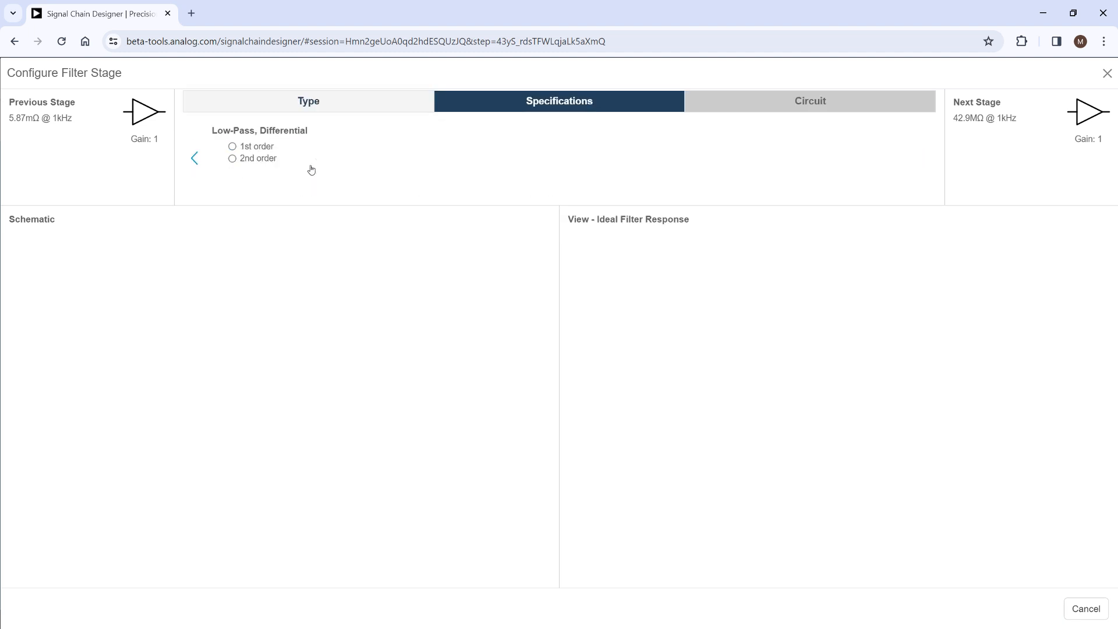
pyautogui.click(257, 160)
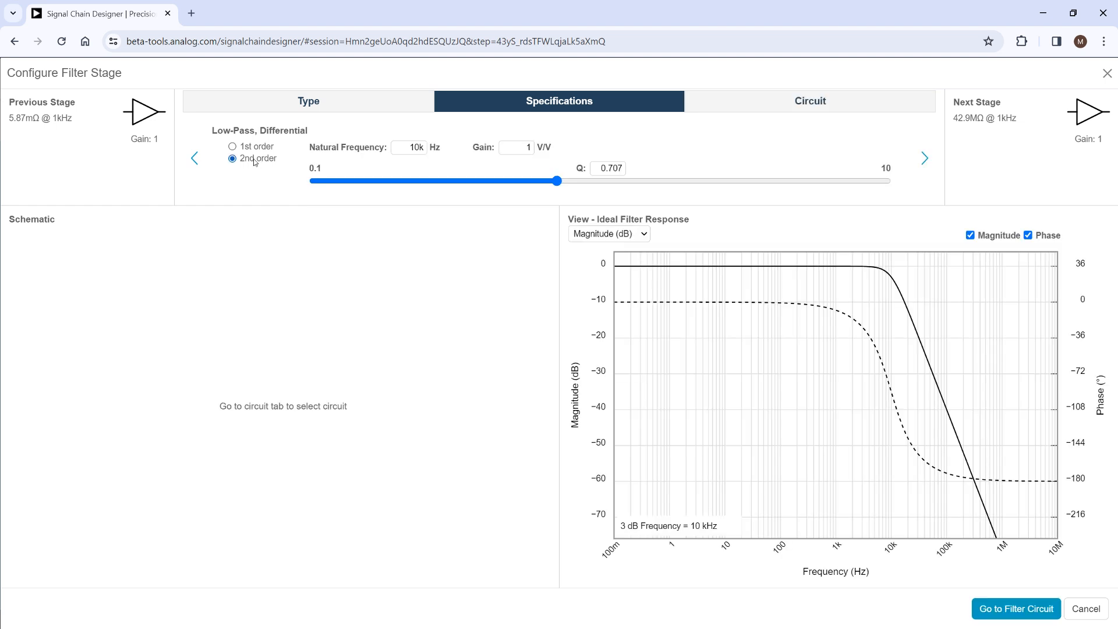
pyautogui.click(753, 103)
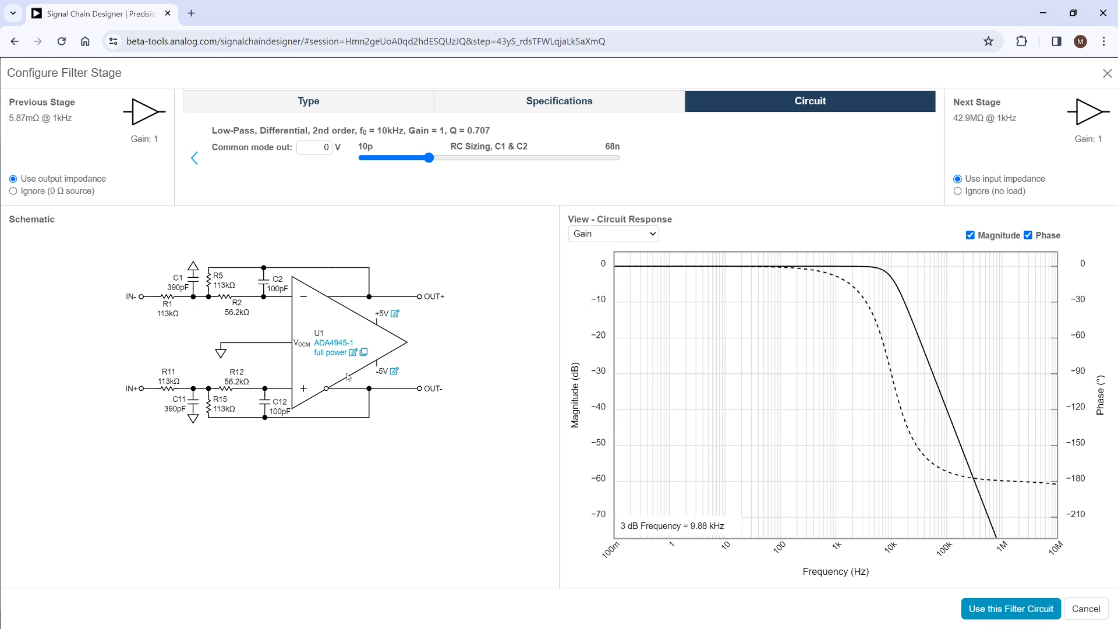
# Step: Set the filter to a single-ended 2nd order low-pass with Q 1.11 and apply its Sallen Key circuit to the signal chain
pyautogui.click(336, 104)
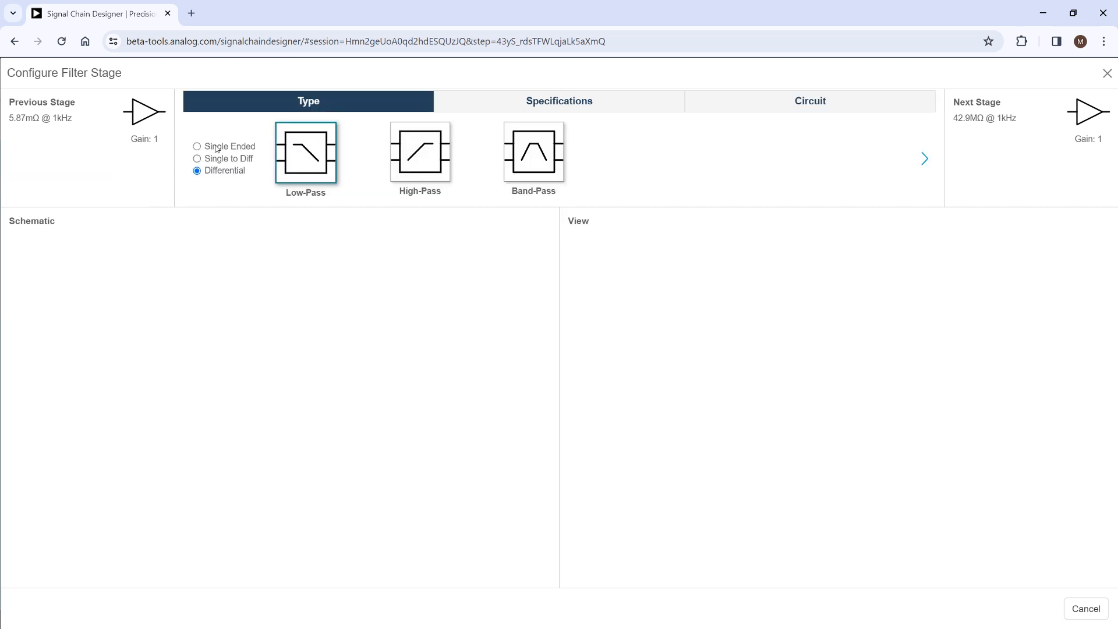
pyautogui.click(196, 145)
pyautogui.click(307, 155)
pyautogui.click(257, 160)
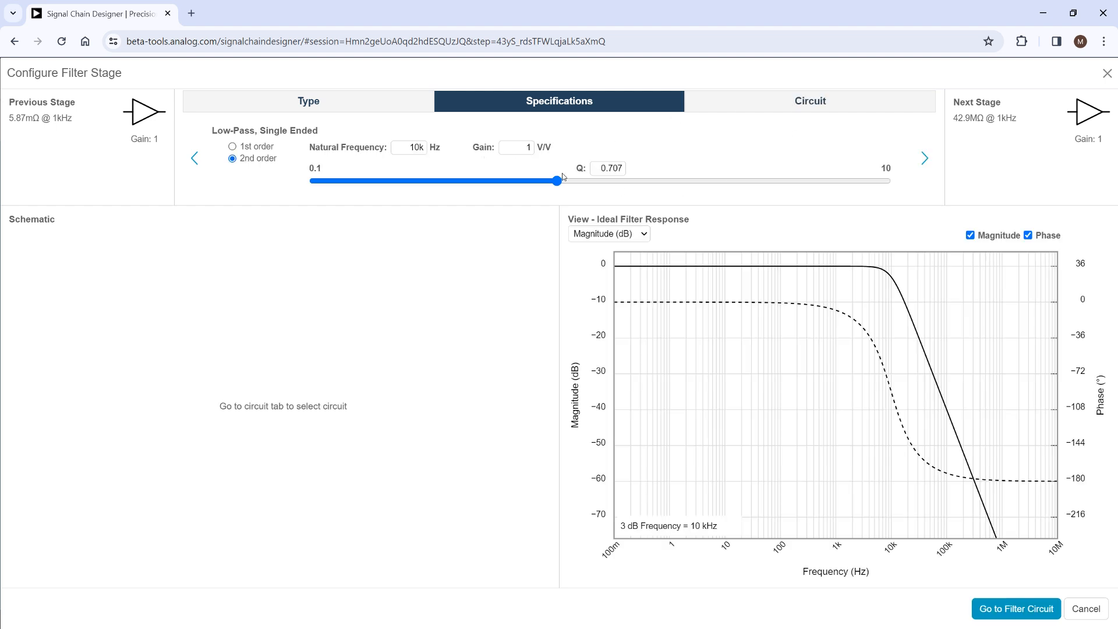
pyautogui.moveTo(559, 181); pyautogui.dragTo(612, 180)
pyautogui.click(760, 101)
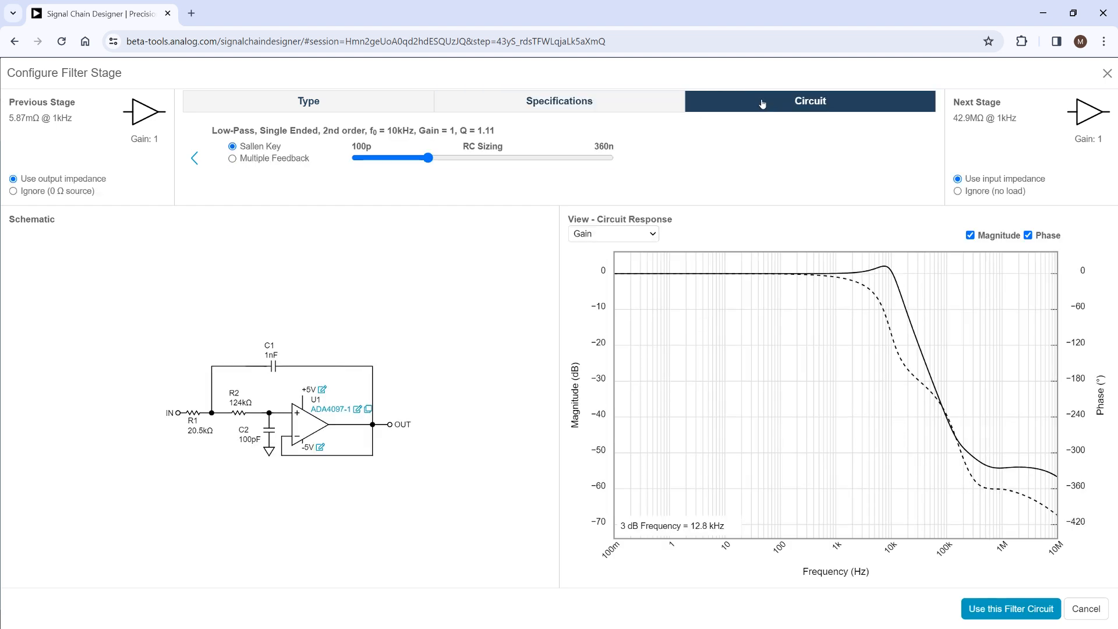
pyautogui.click(1003, 609)
# Step: Display the Circuit view of the complete analog signal chain
pyautogui.moveTo(472, 235)
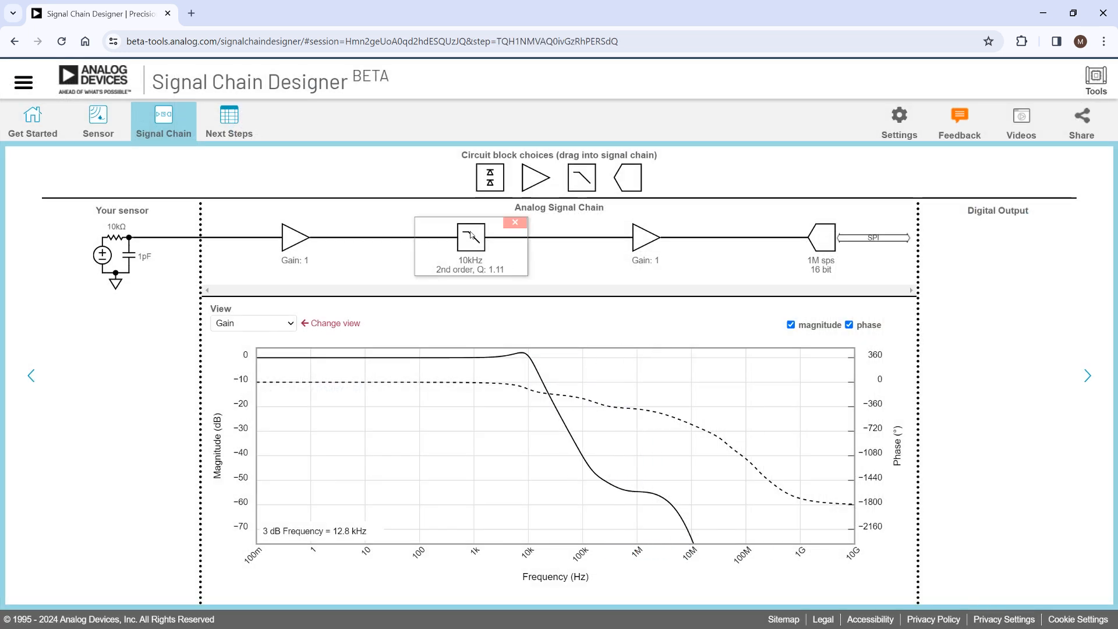
pyautogui.click(252, 323)
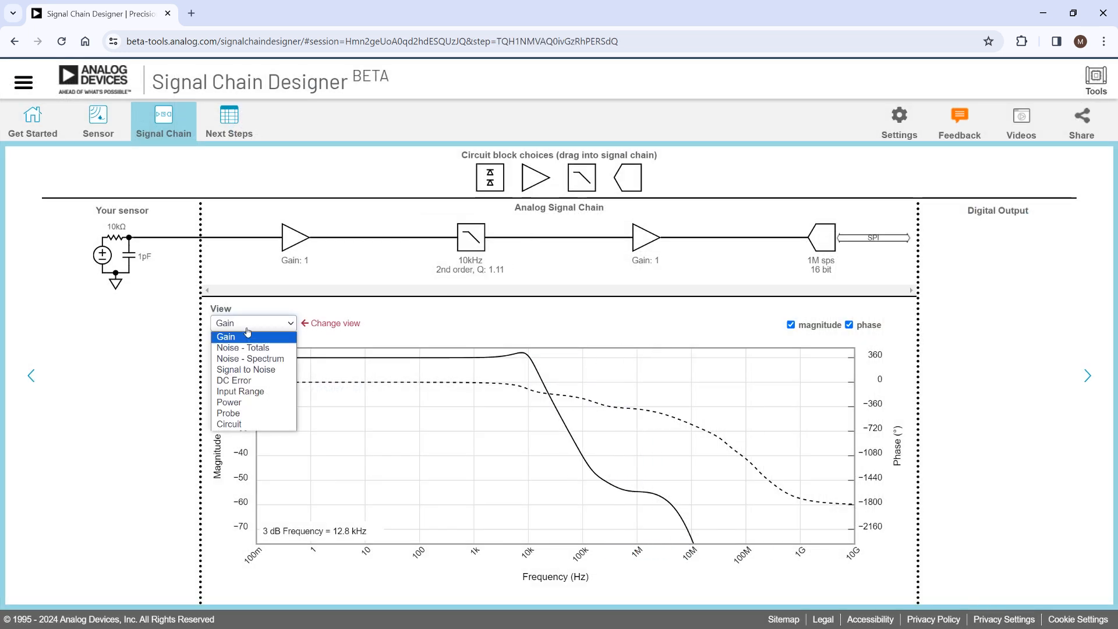
pyautogui.click(232, 425)
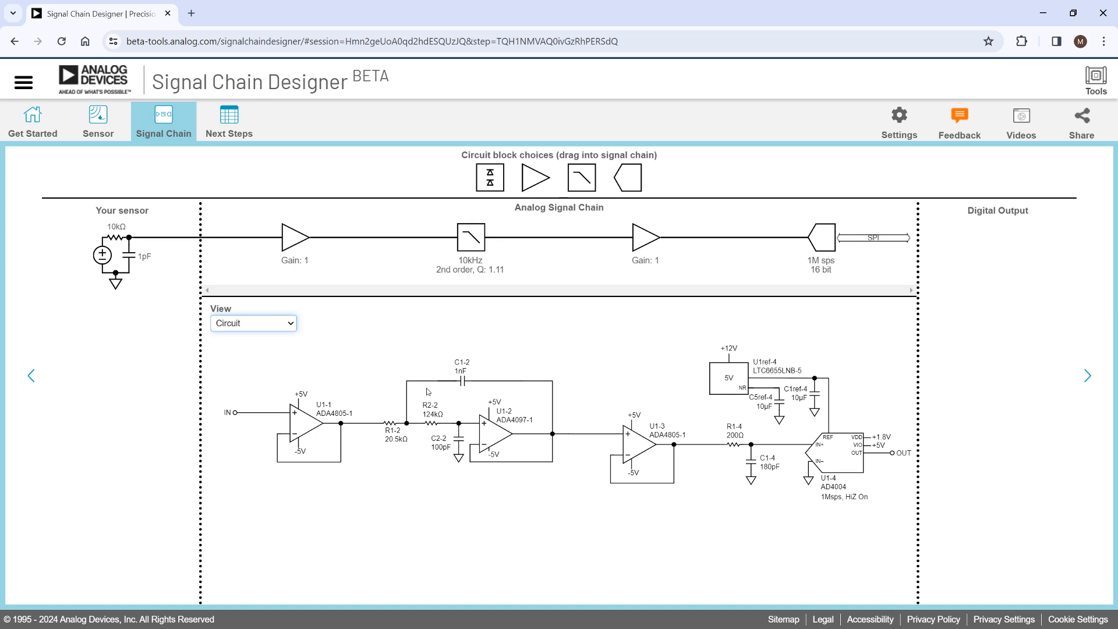